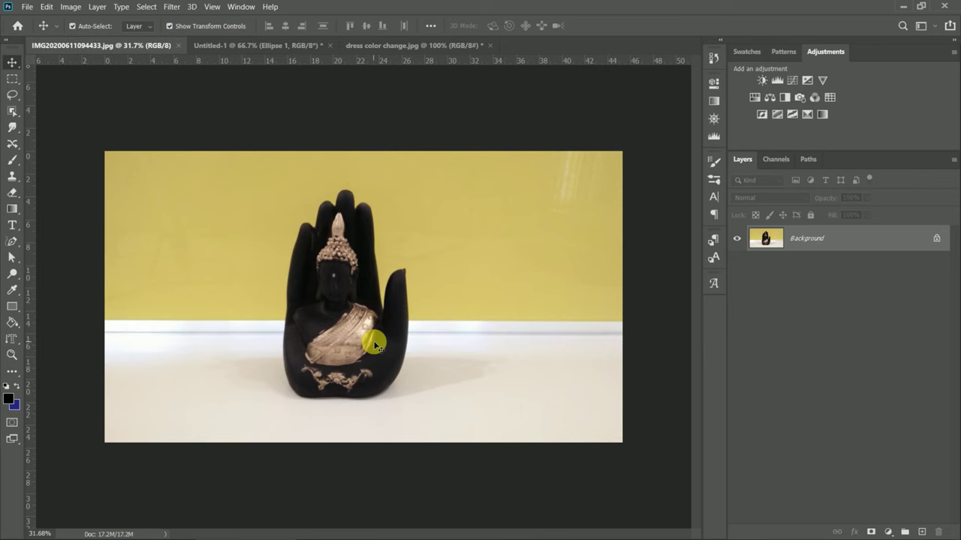
# Zoom the statuette photo out and back in, scrolling around to inspect it.
pyautogui.hotkey('ctrl', '-')
pyautogui.hotkey('ctrl', '-')
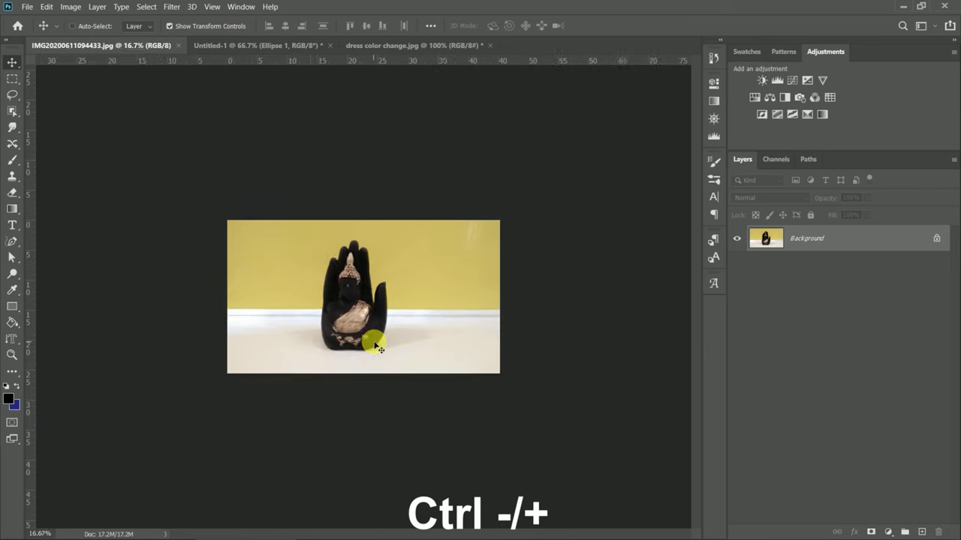
pyautogui.hotkey('ctrl', '+')
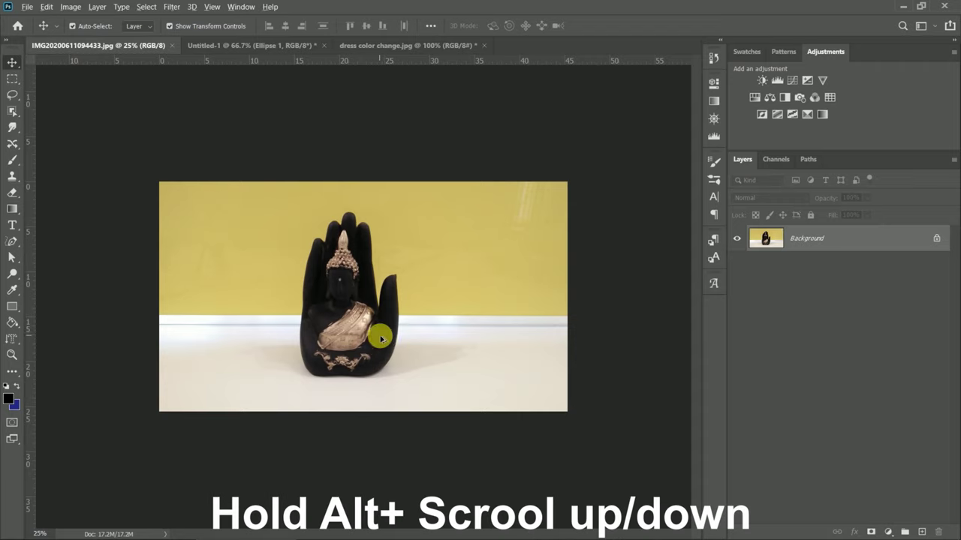
pyautogui.scroll(2, 379, 336)
pyautogui.scroll(1, 343, 332)
pyautogui.scroll(1, 343, 332)
pyautogui.scroll(-1, 317, 310)
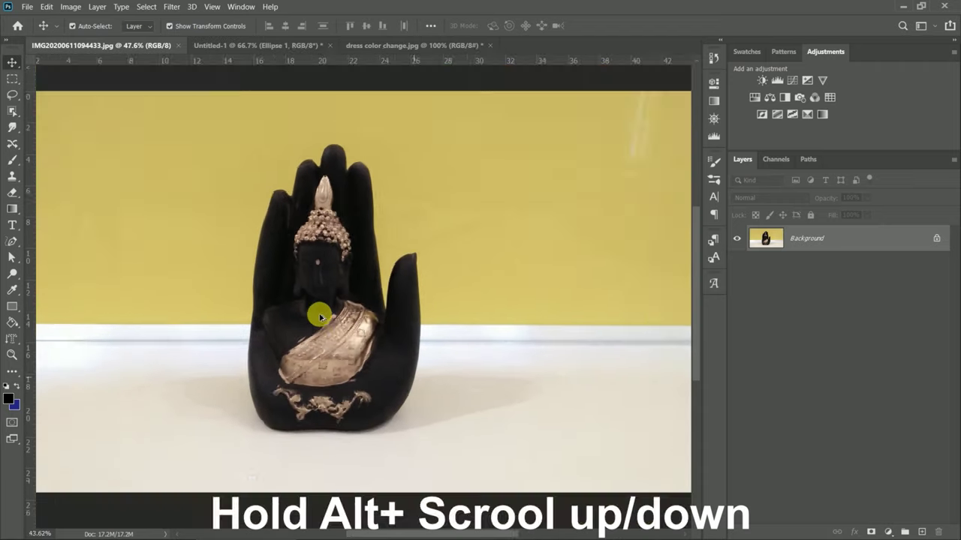
pyautogui.scroll(1, 310, 290)
pyautogui.scroll(2, 320, 261)
pyautogui.scroll(2, 322, 262)
pyautogui.scroll(2, 322, 262)
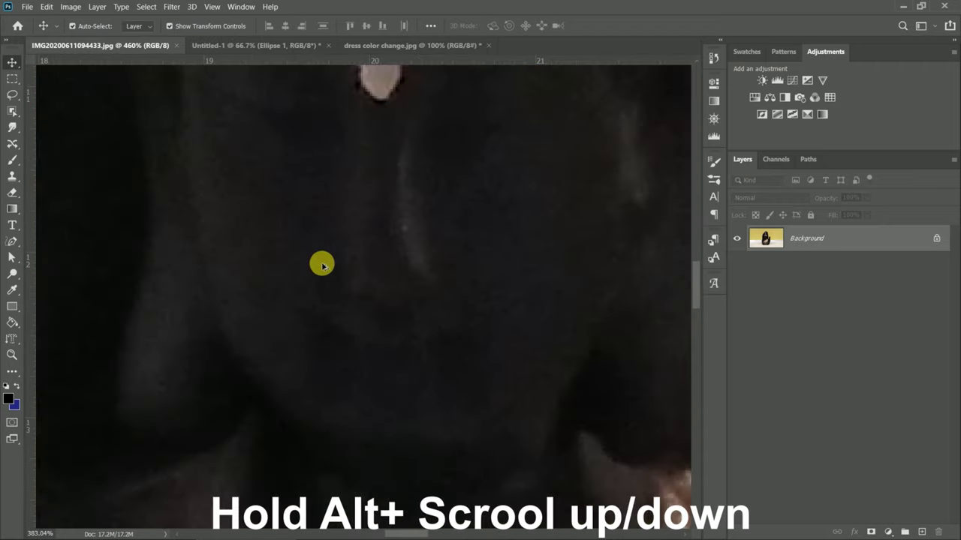
pyautogui.scroll(-5, 322, 267)
pyautogui.scroll(-2, 322, 264)
pyautogui.scroll(-1, 324, 262)
pyautogui.scroll(-1, 329, 264)
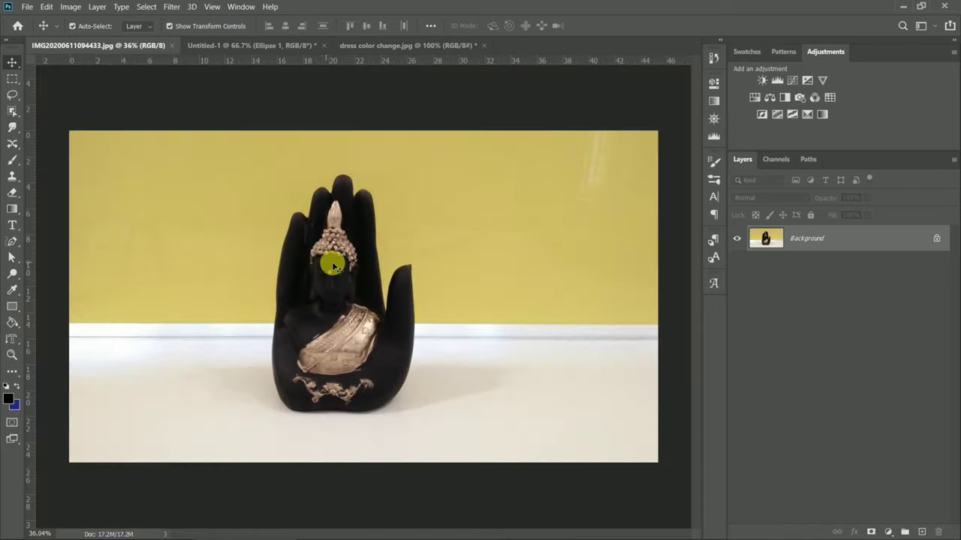
pyautogui.scroll(2, 334, 268)
pyautogui.scroll(2, 333, 267)
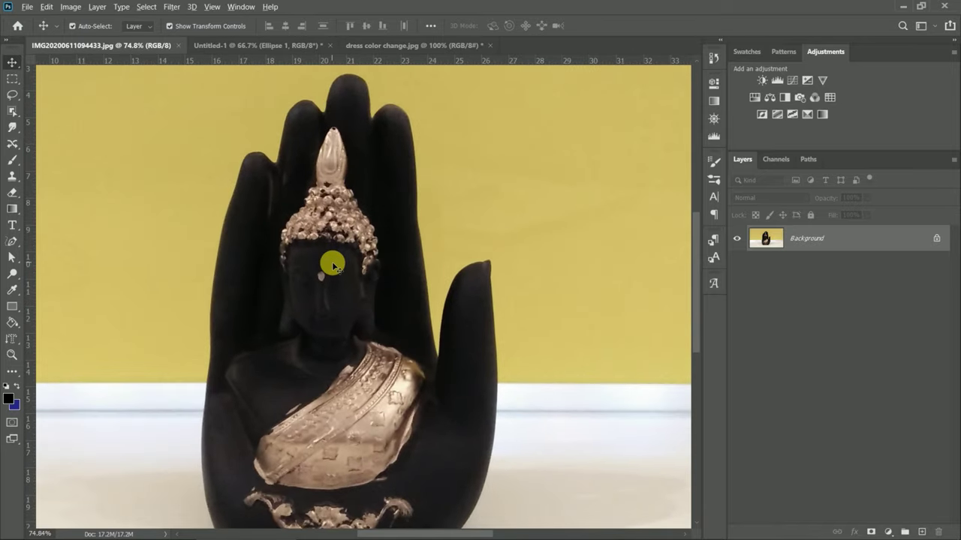
pyautogui.scroll(3, 333, 268)
pyautogui.scroll(-3, 333, 267)
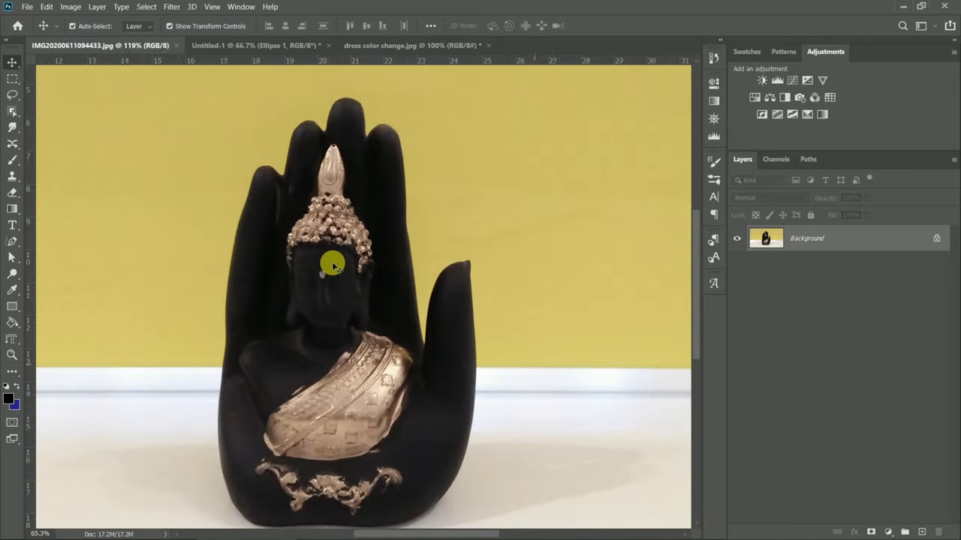
pyautogui.scroll(-2, 332, 267)
pyautogui.scroll(1, 333, 268)
pyautogui.scroll(-2, 335, 273)
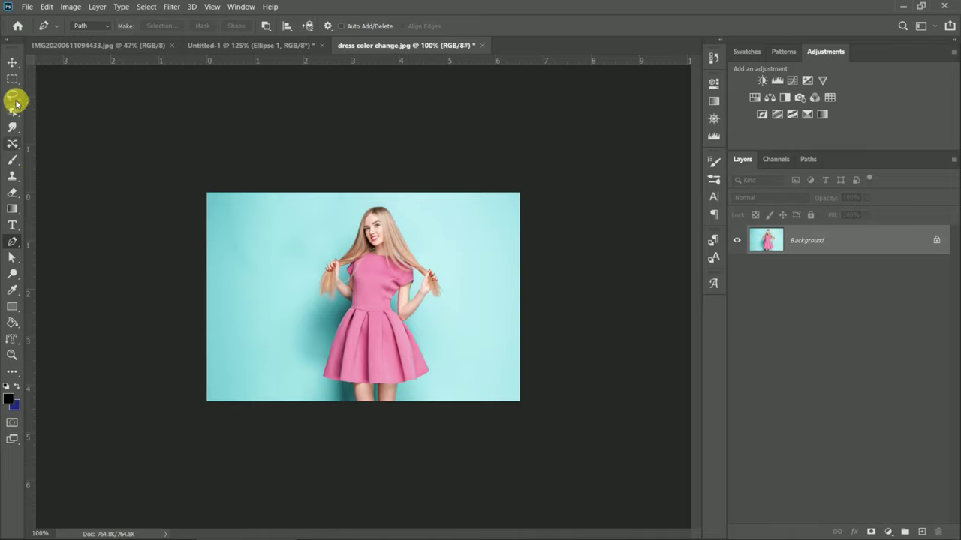
# Draw a black-filled rectangle covering most of the dress photo.
pyautogui.click(12, 62)
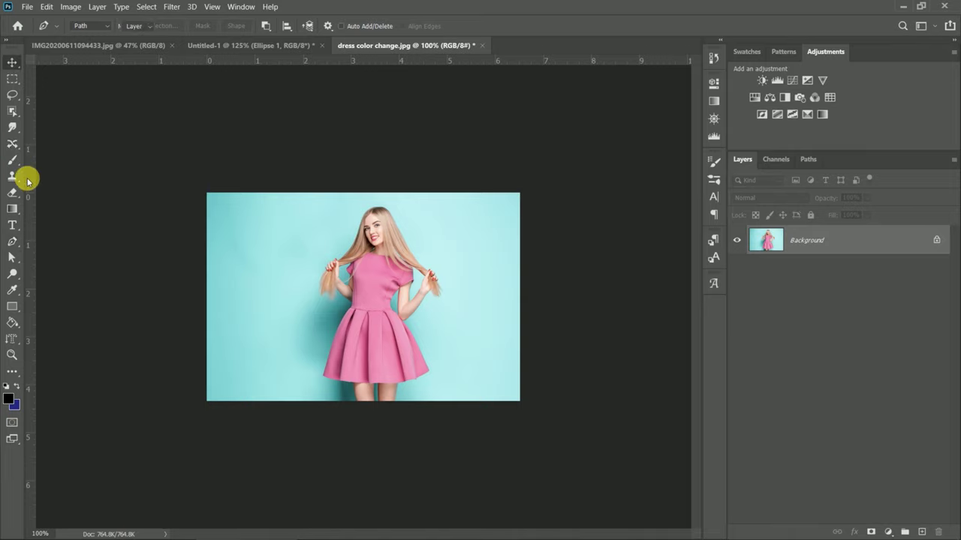
pyautogui.rightClick(12, 306)
pyautogui.click(161, 215)
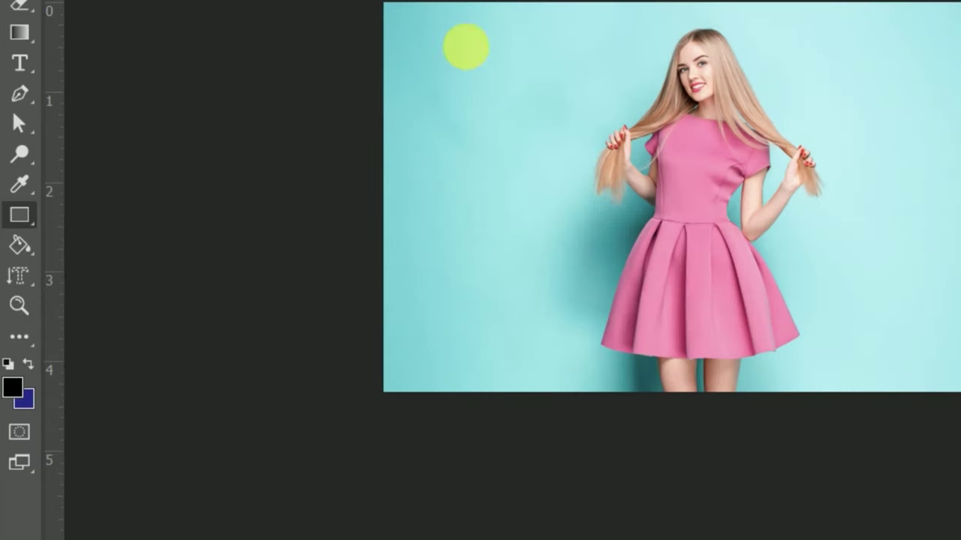
pyautogui.moveTo(241, 201); pyautogui.dragTo(499, 405)
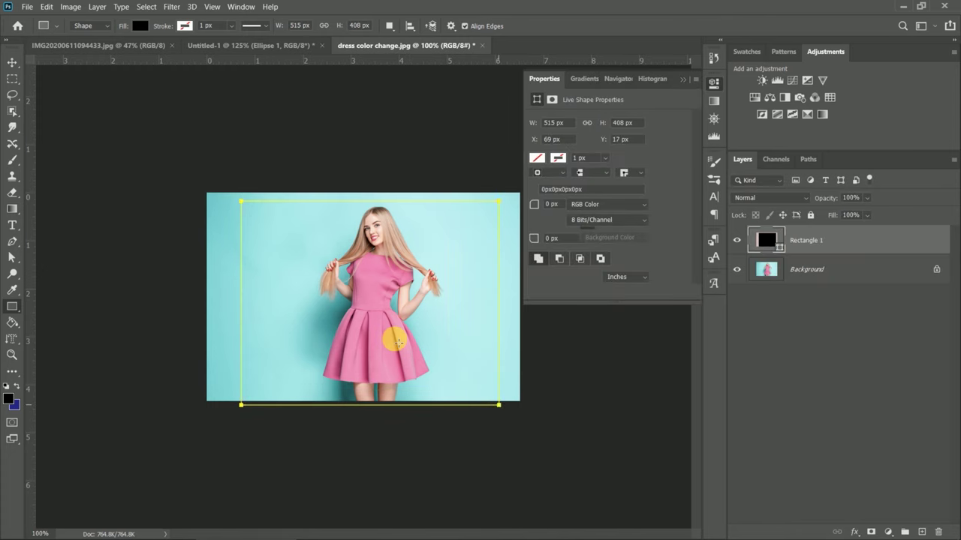
pyautogui.click(536, 157)
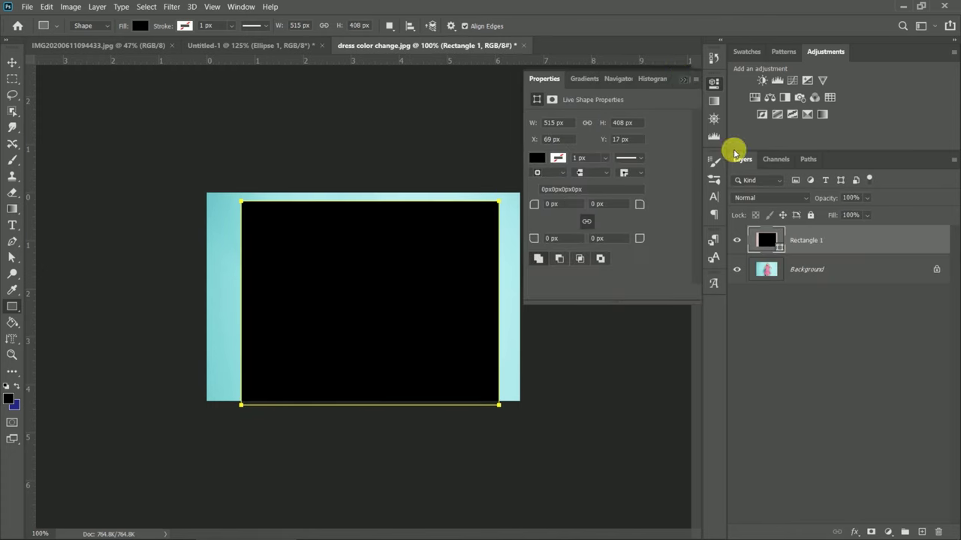
# Recolor Rectangle 1's fill to a lighter magenta (ec2aee) by hue in the Color Picker.
pyautogui.click(736, 153)
pyautogui.doubleClick(781, 244)
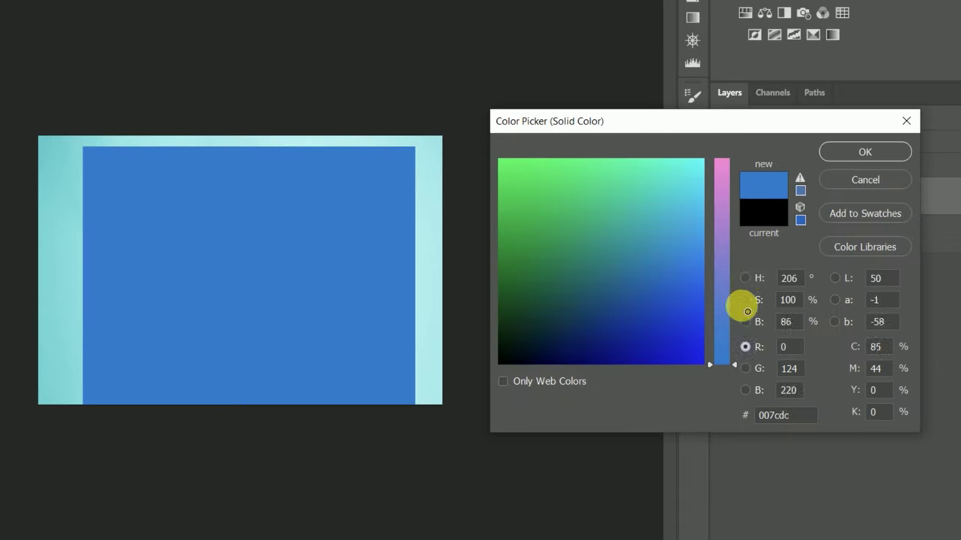
pyautogui.click(745, 279)
pyautogui.click(718, 193)
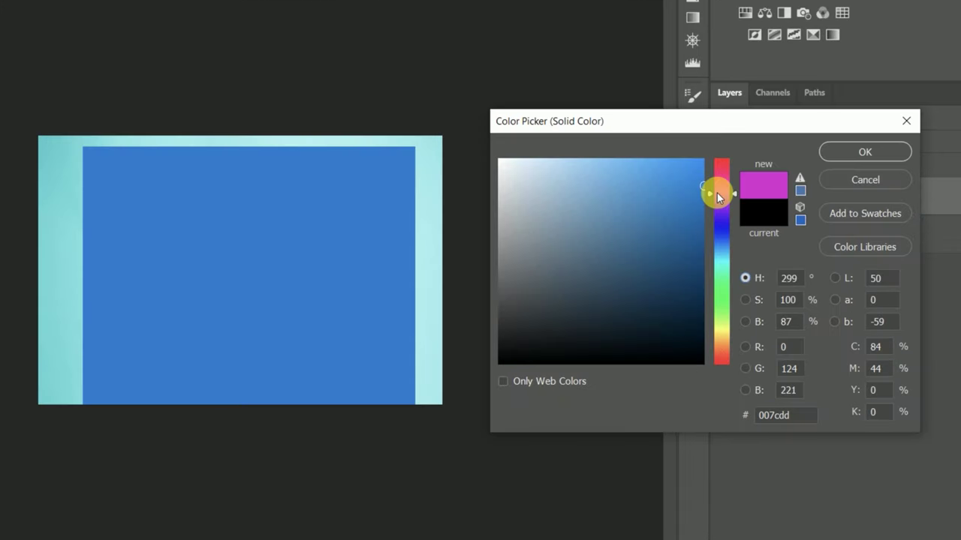
pyautogui.click(699, 225)
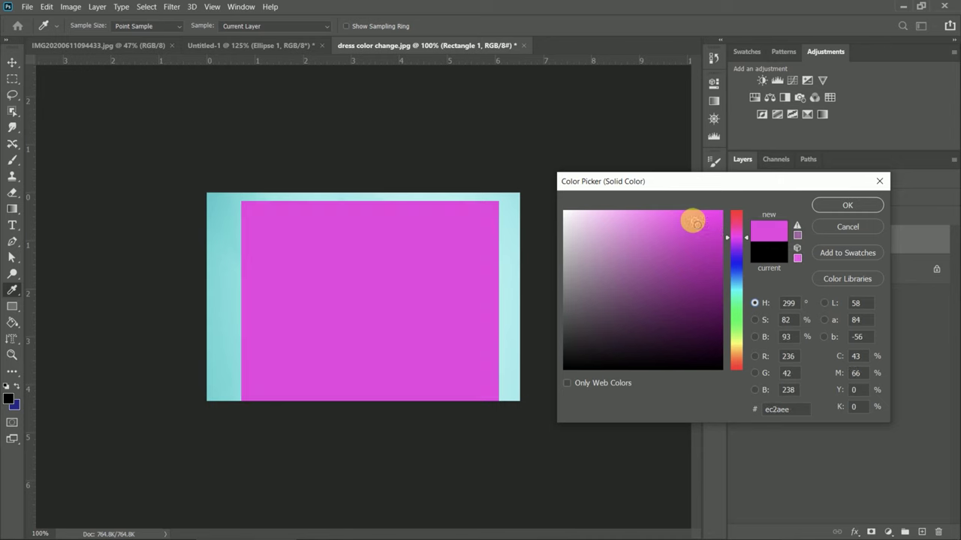
pyautogui.click(840, 207)
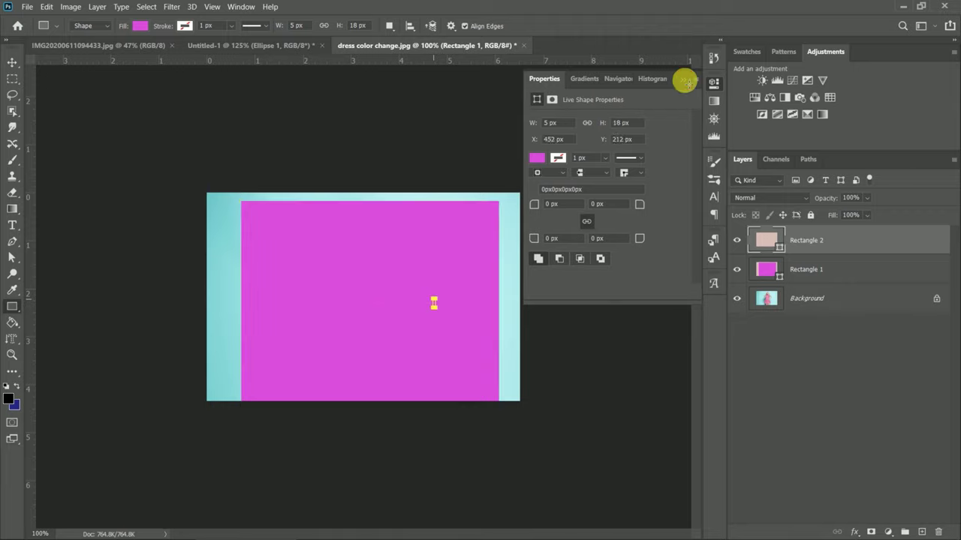
# Delete the stray Rectangle 2 layer.
pyautogui.click(685, 79)
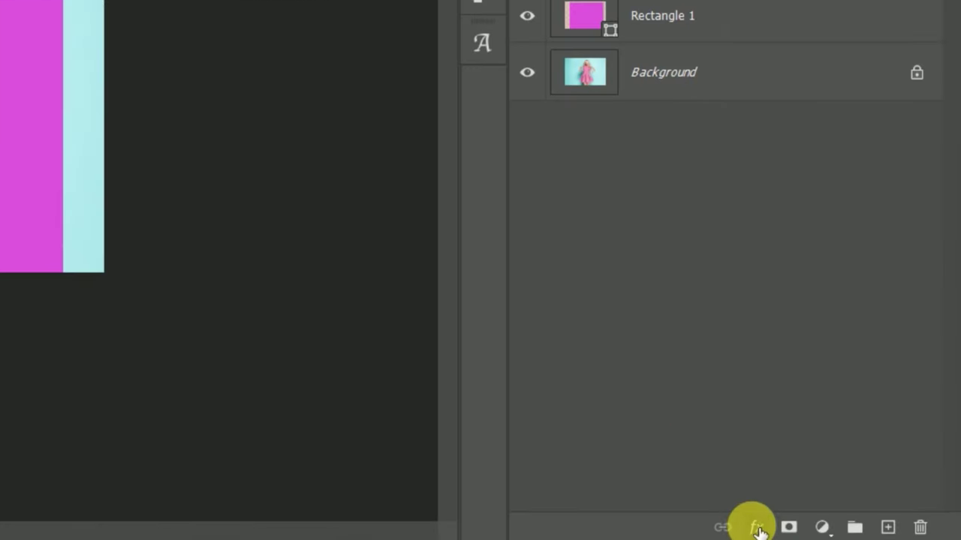
pyautogui.click(758, 529)
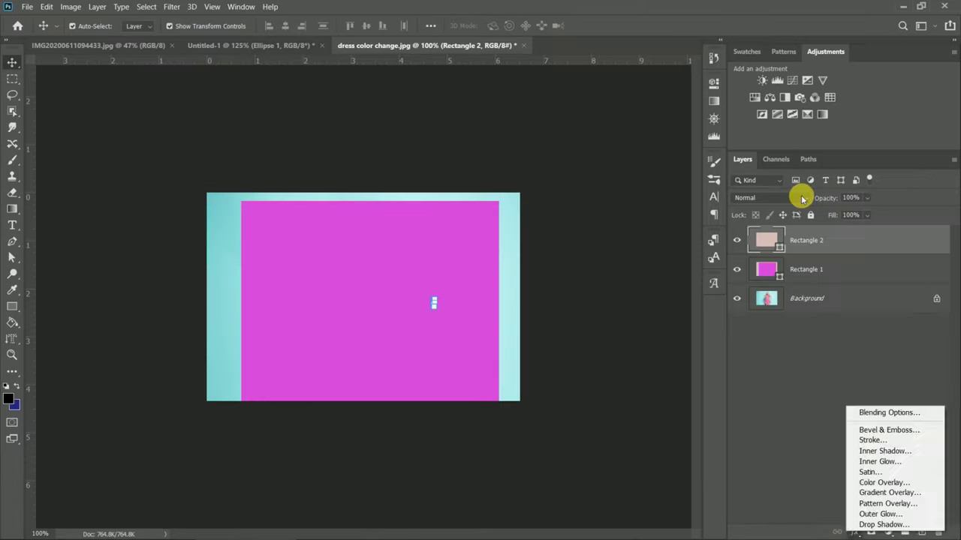
pyautogui.click(802, 198)
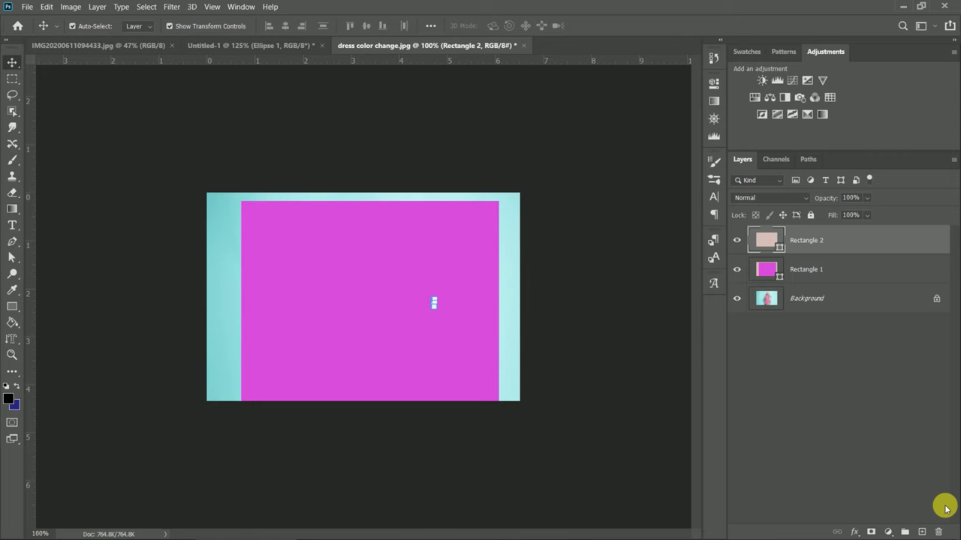
pyautogui.moveTo(821, 240); pyautogui.dragTo(938, 532)
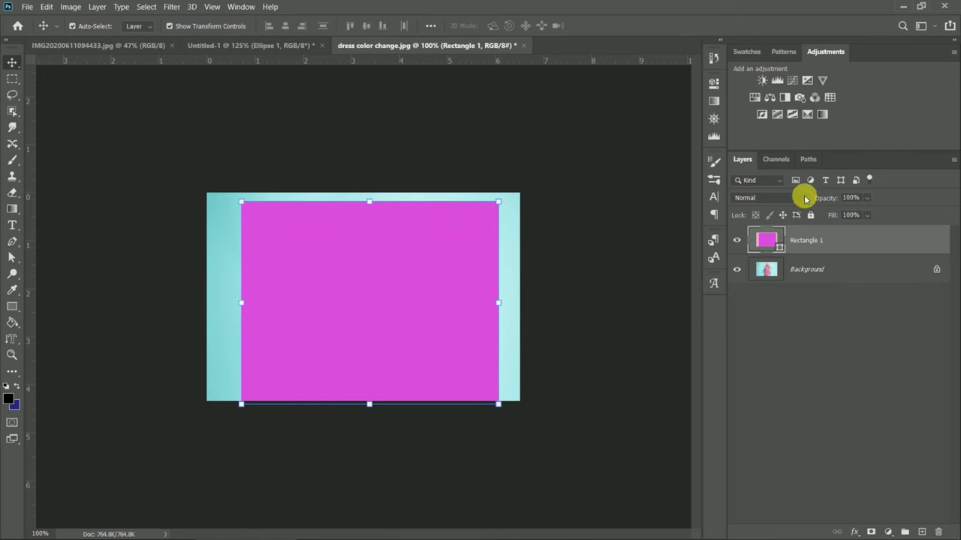
# Set Rectangle 1 to Soft Light, move it down over the dress, and compare its visibility.
pyautogui.click(804, 199)
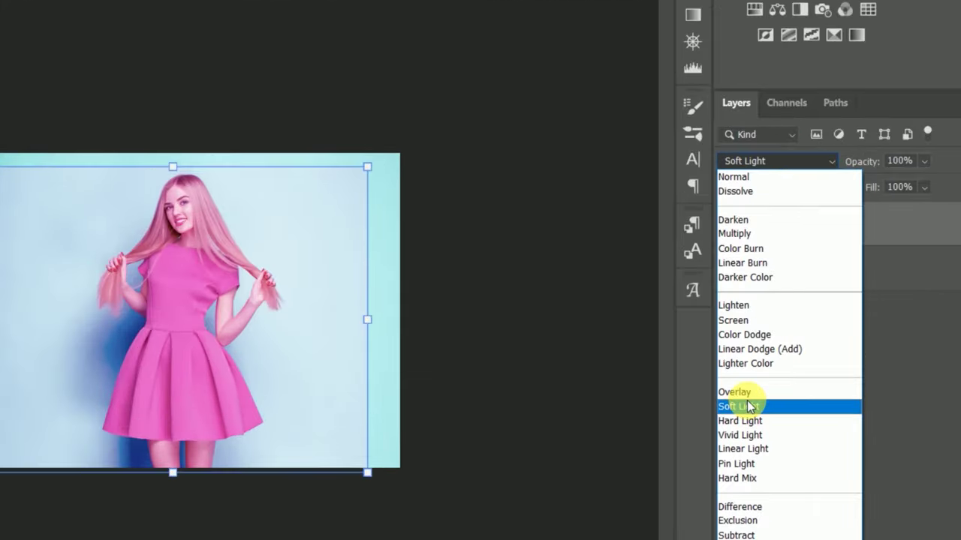
pyautogui.click(745, 391)
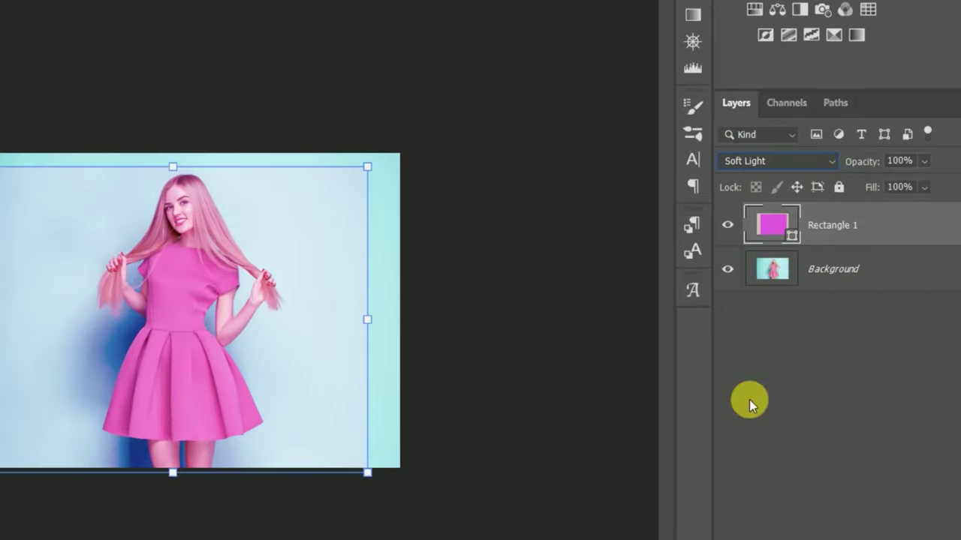
pyautogui.moveTo(293, 227); pyautogui.dragTo(292, 291)
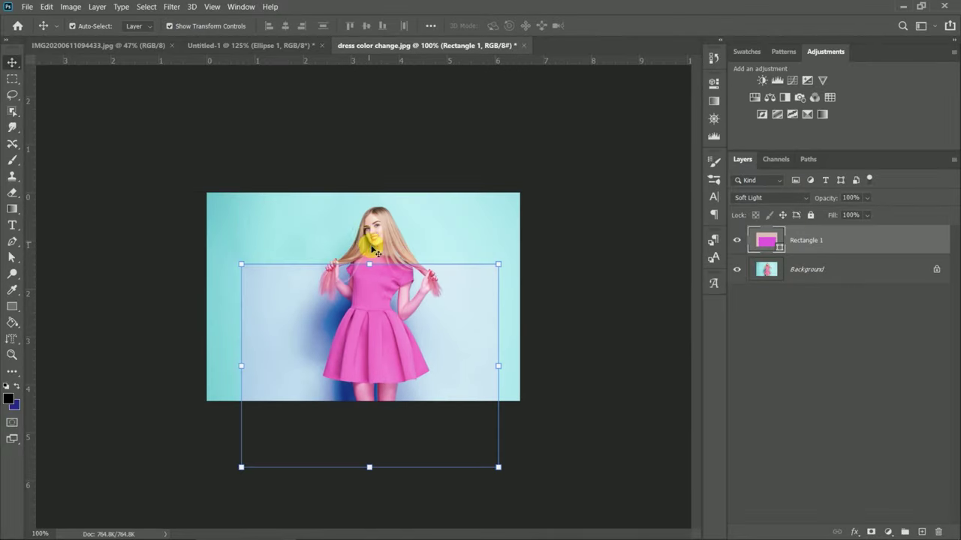
pyautogui.scroll(3, 375, 252)
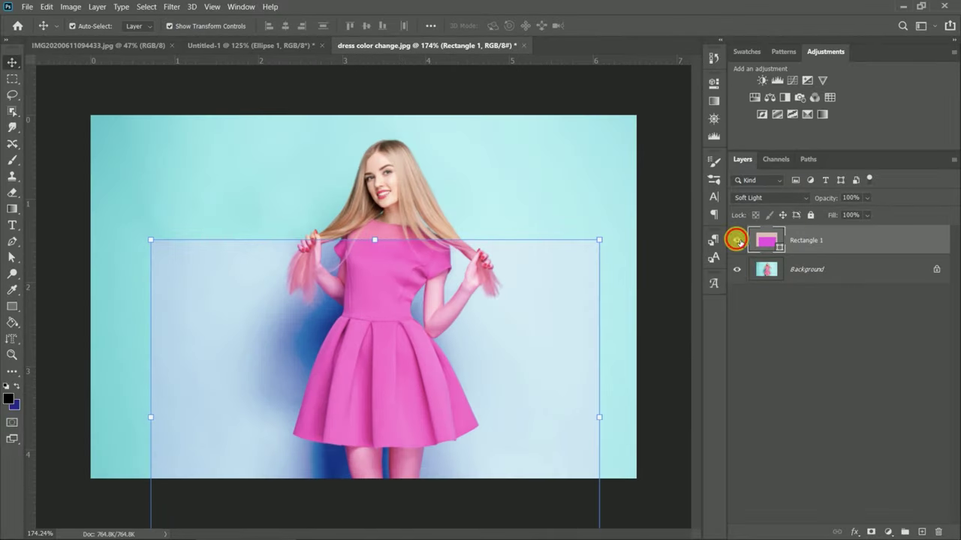
pyautogui.click(736, 240)
pyautogui.click(736, 240)
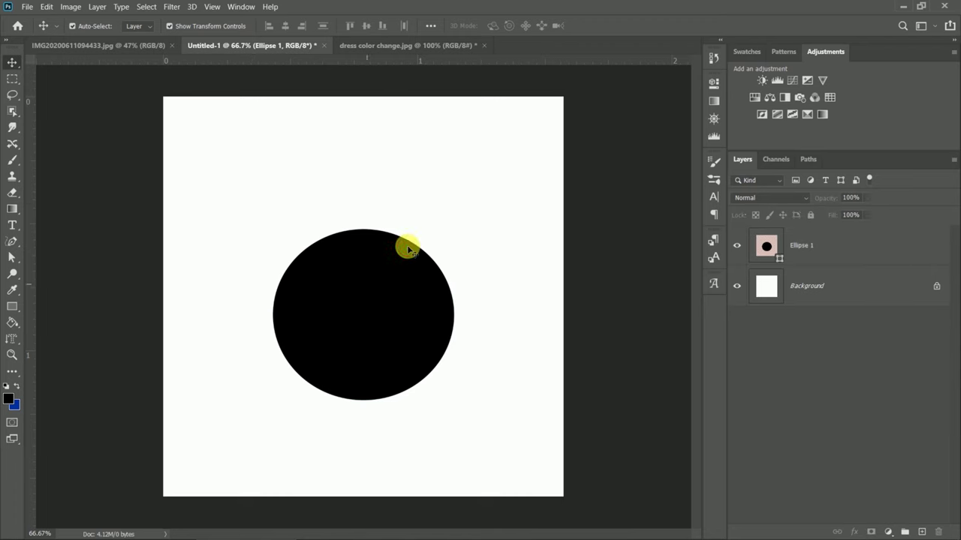
pyautogui.click(369, 300)
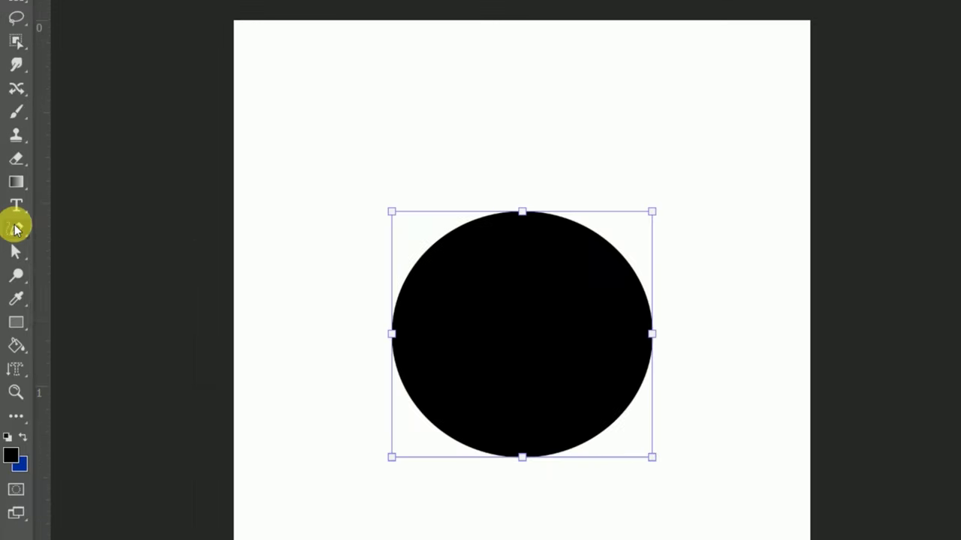
pyautogui.click(11, 240)
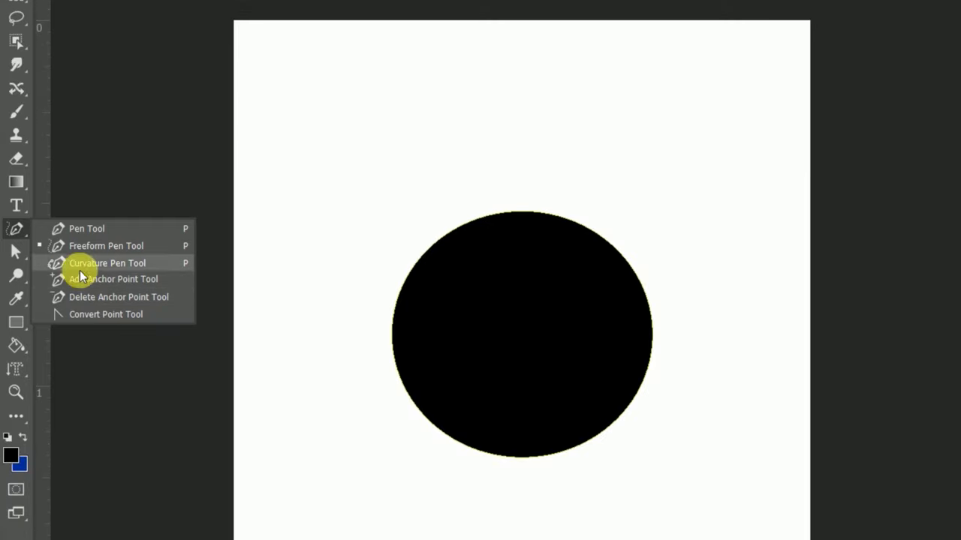
pyautogui.click(86, 232)
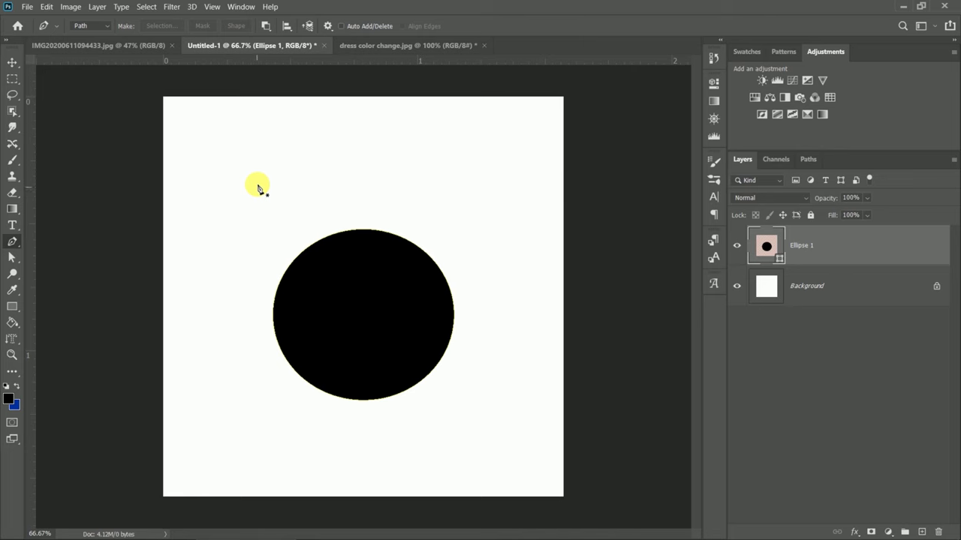
pyautogui.click(278, 291)
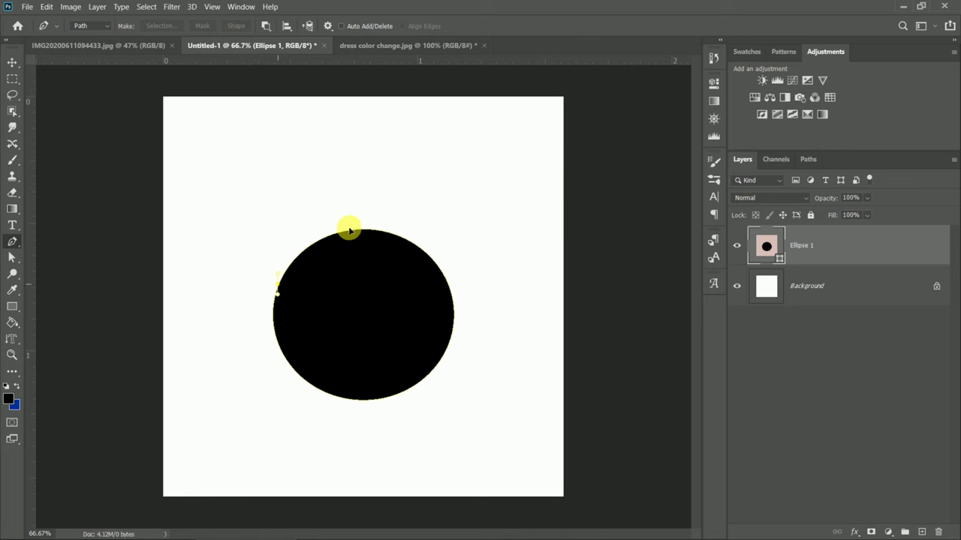
pyautogui.moveTo(355, 232); pyautogui.dragTo(384, 232)
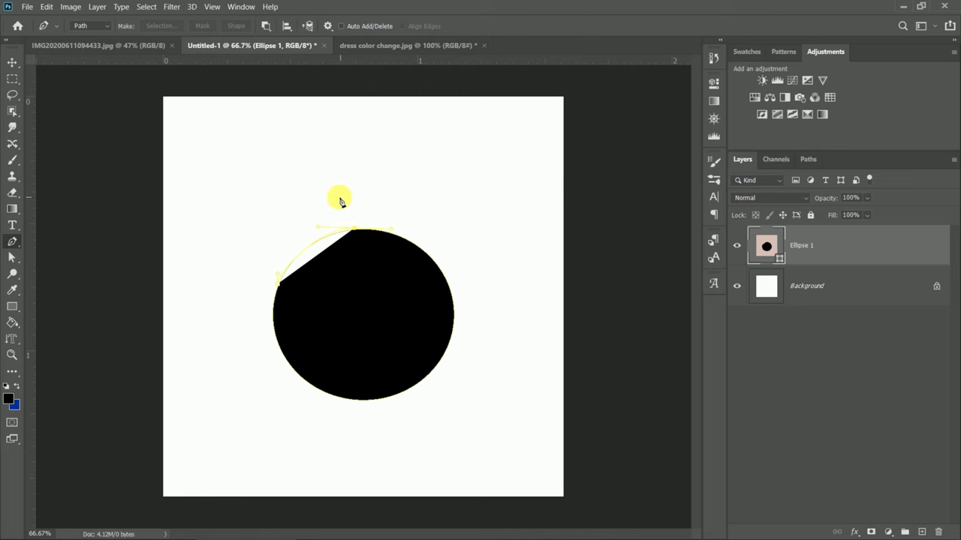
pyautogui.hotkey('ctrl', 'z')
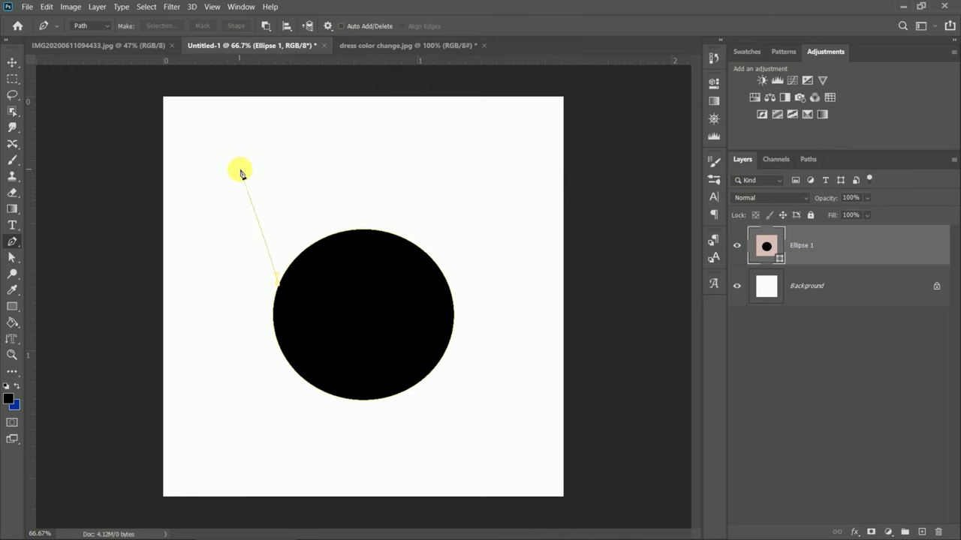
pyautogui.moveTo(398, 160); pyautogui.dragTo(405, 179)
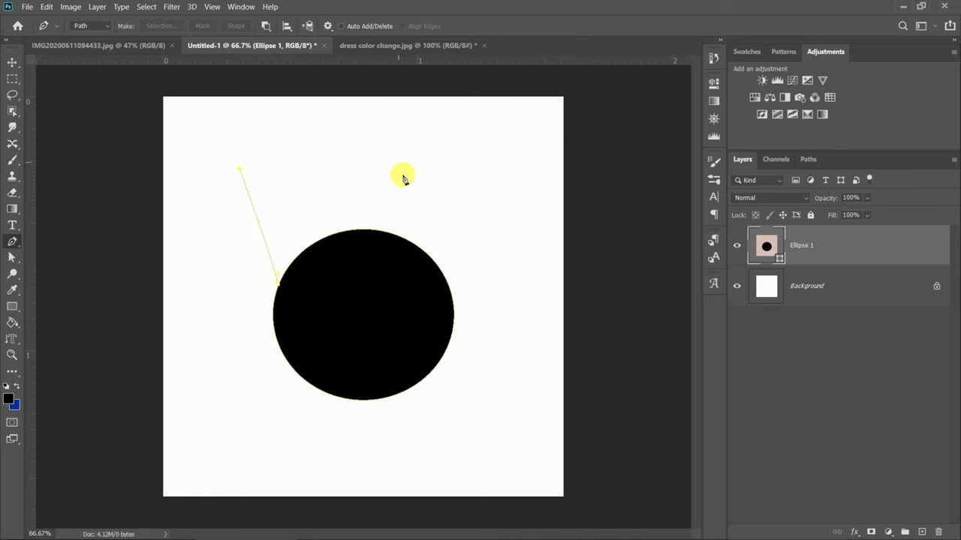
pyautogui.click(499, 163)
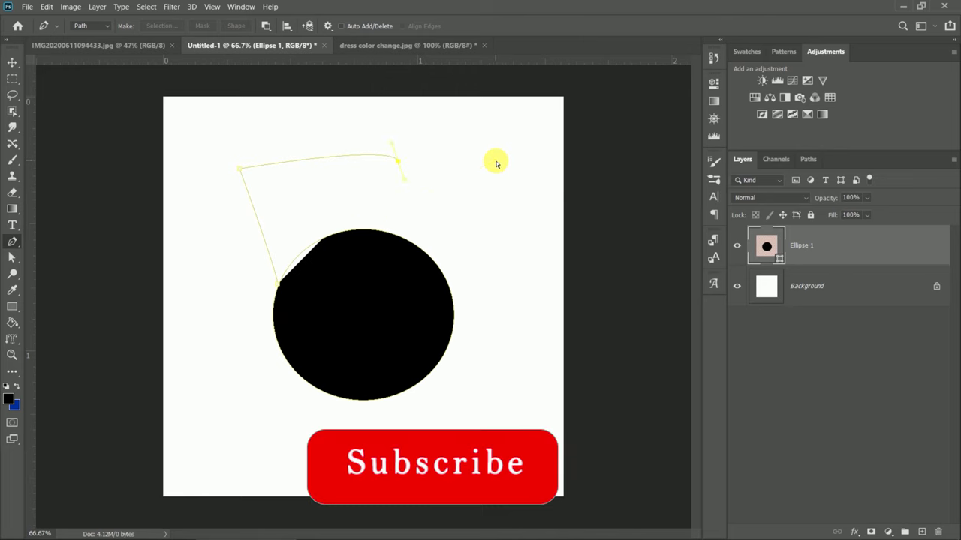
pyautogui.hotkey('ctrl', 'z')
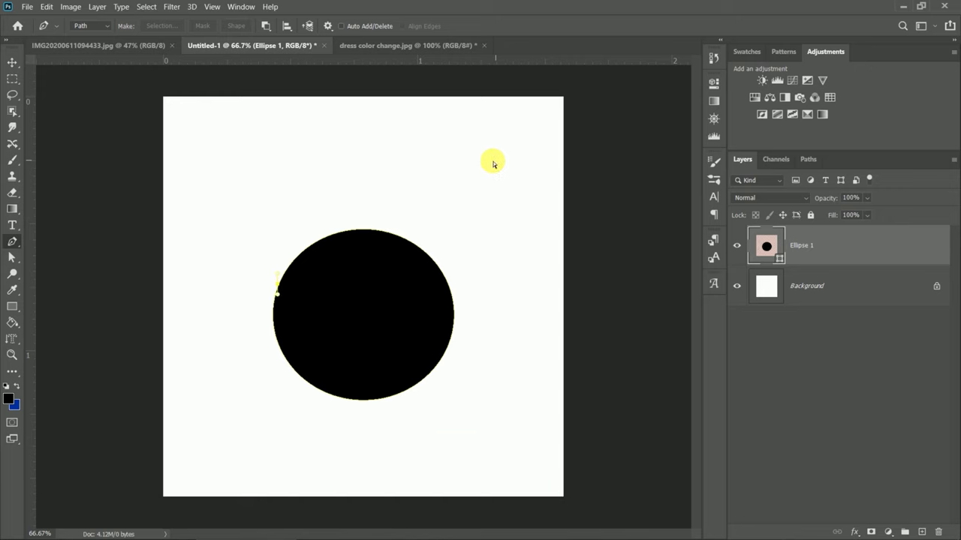
# Undo the leftover partial path and enable the Rubber Band path preview.
pyautogui.hotkey('ctrl', 'z')
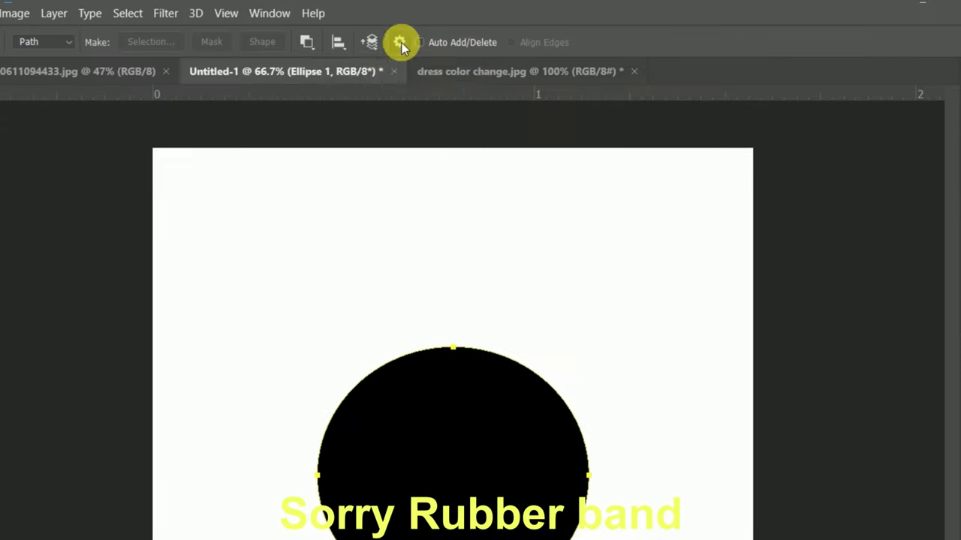
pyautogui.click(327, 26)
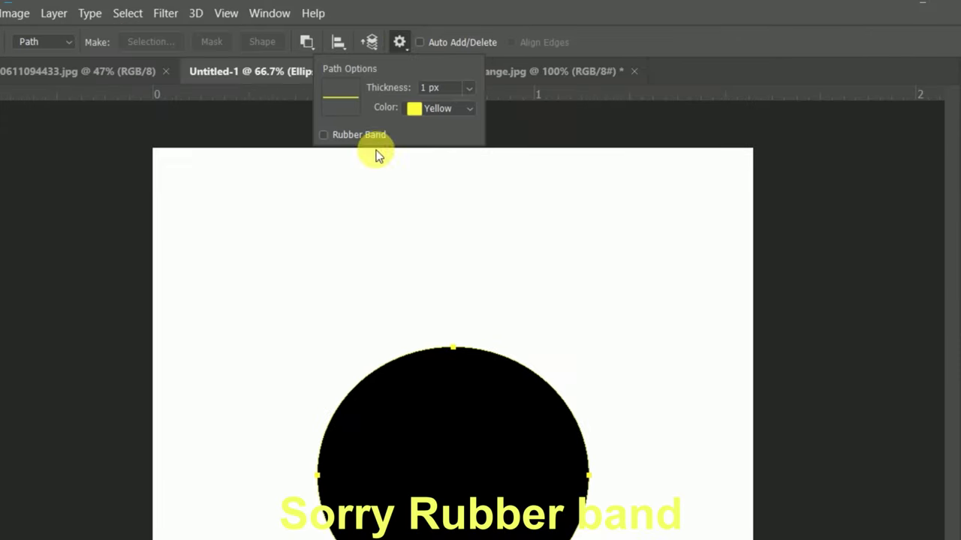
pyautogui.click(325, 136)
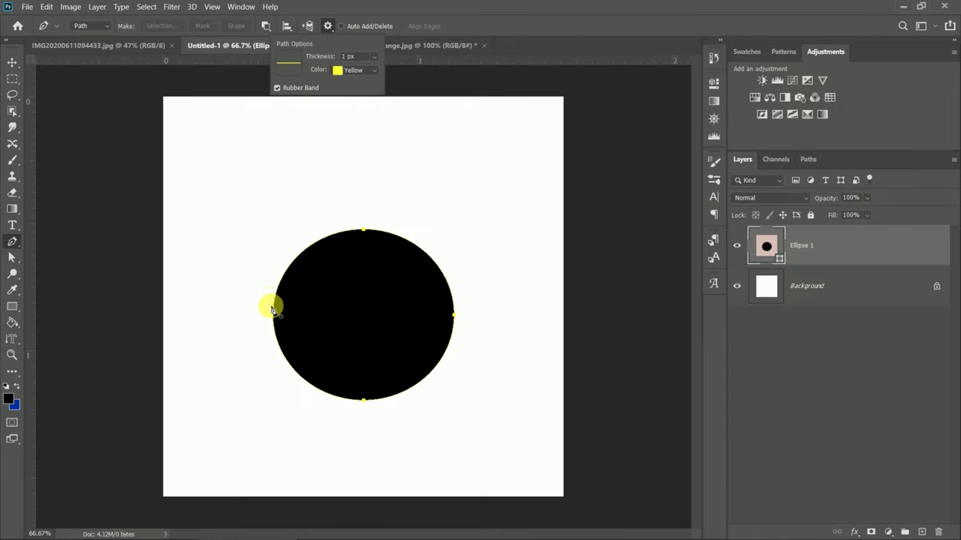
# Draw a closed curved pen path around the black circle.
pyautogui.moveTo(269, 303); pyautogui.dragTo(293, 237)
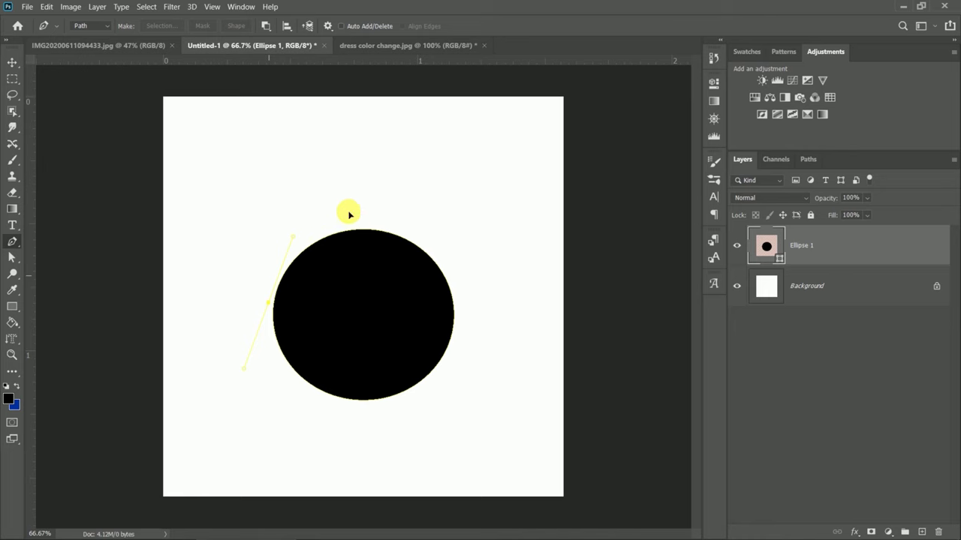
pyautogui.moveTo(360, 223); pyautogui.dragTo(383, 226)
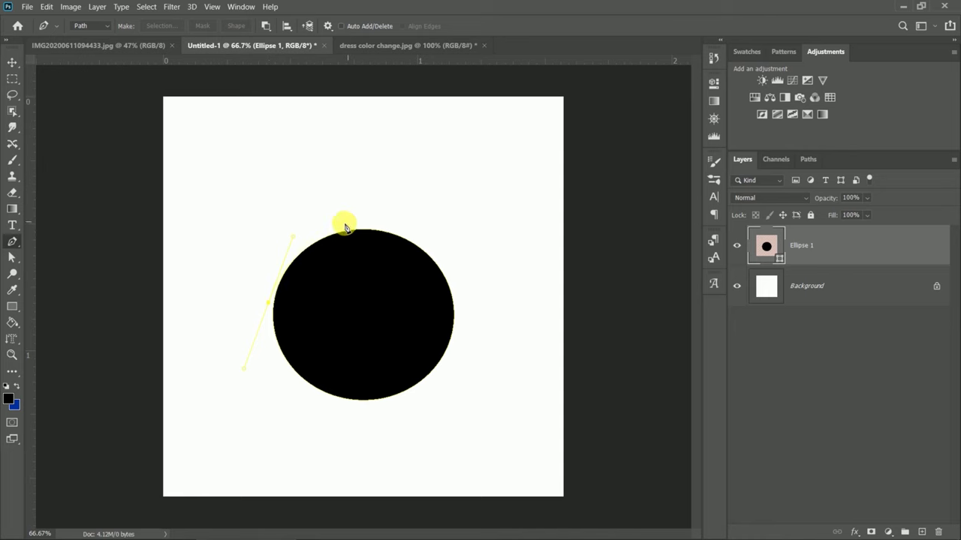
pyautogui.moveTo(334, 235); pyautogui.dragTo(368, 223)
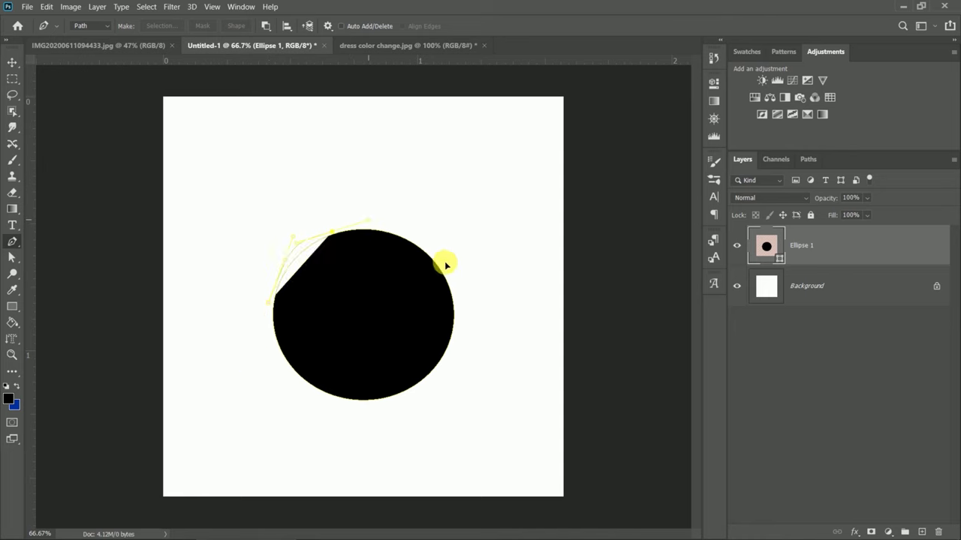
pyautogui.moveTo(441, 264)
pyautogui.mouseDown()
pyautogui.moveTo(481, 342)
pyautogui.moveTo(378, 416)
pyautogui.mouseUp()
pyautogui.moveTo(316, 415); pyautogui.dragTo(253, 322)
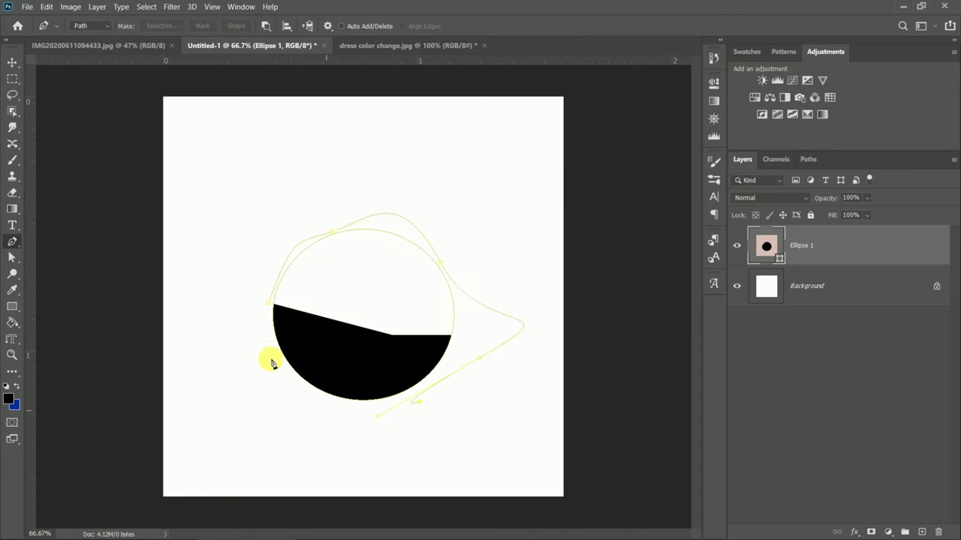
pyautogui.click(269, 306)
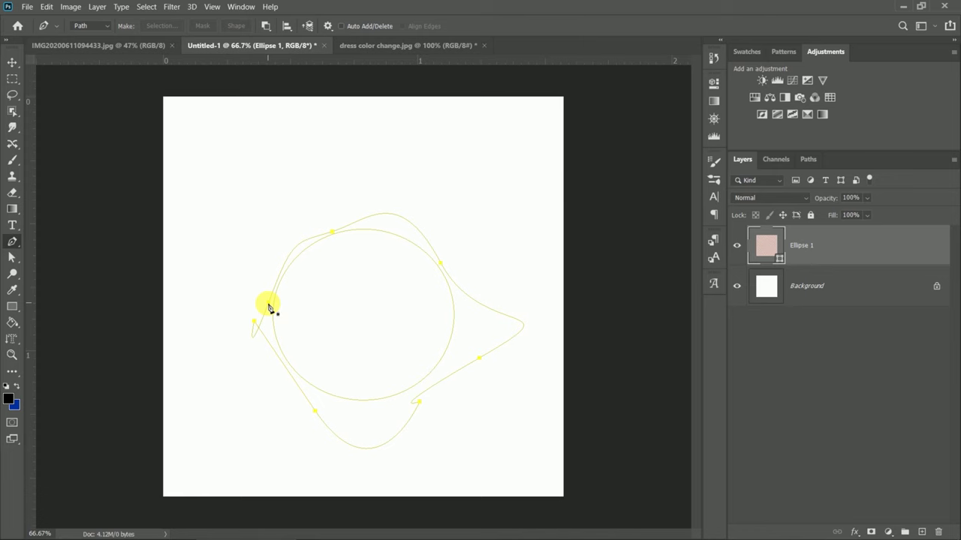
pyautogui.press('z')
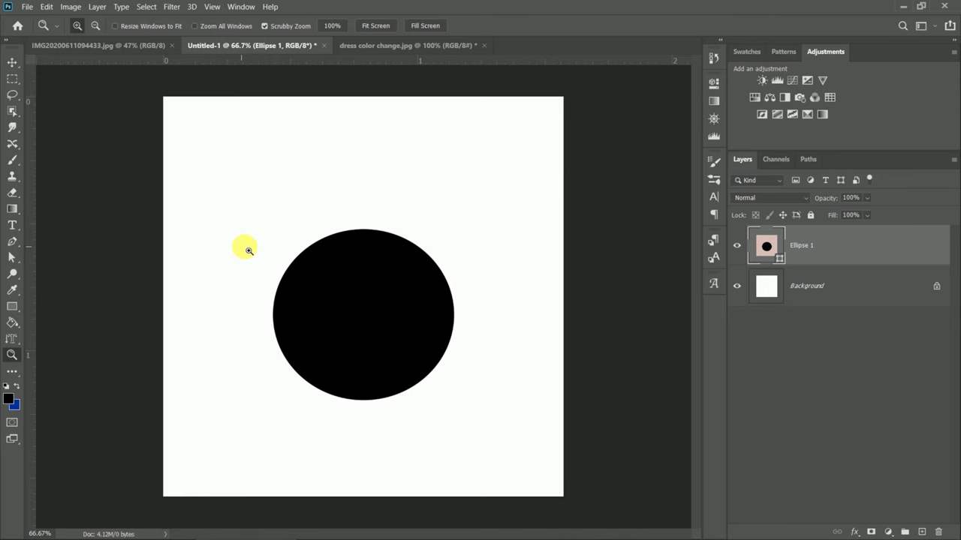
# Sketch a curved pen path above the circle, zooming in and reshaping a handle.
pyautogui.press('p')
pyautogui.click(240, 201)
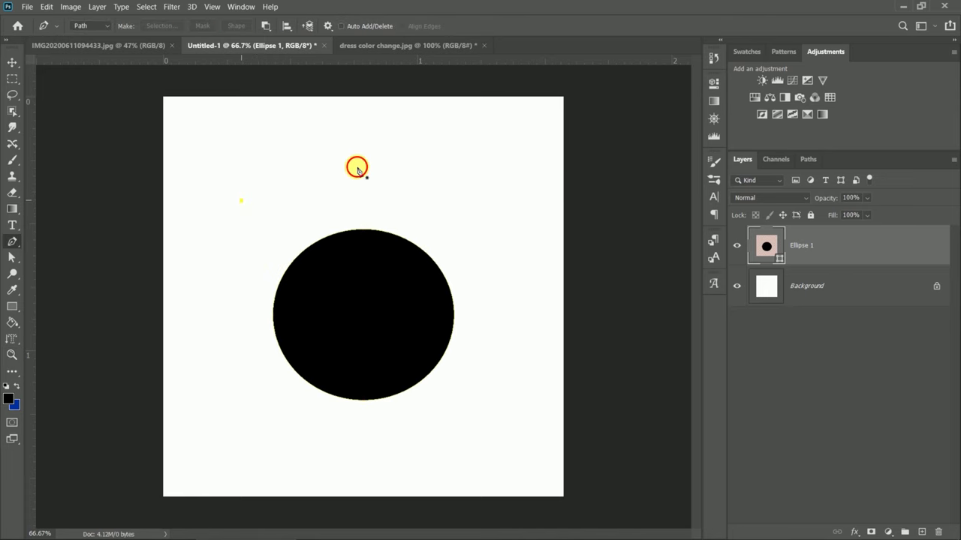
pyautogui.moveTo(357, 170); pyautogui.dragTo(399, 153)
pyautogui.scroll(3, 389, 157)
pyautogui.scroll(1, 395, 154)
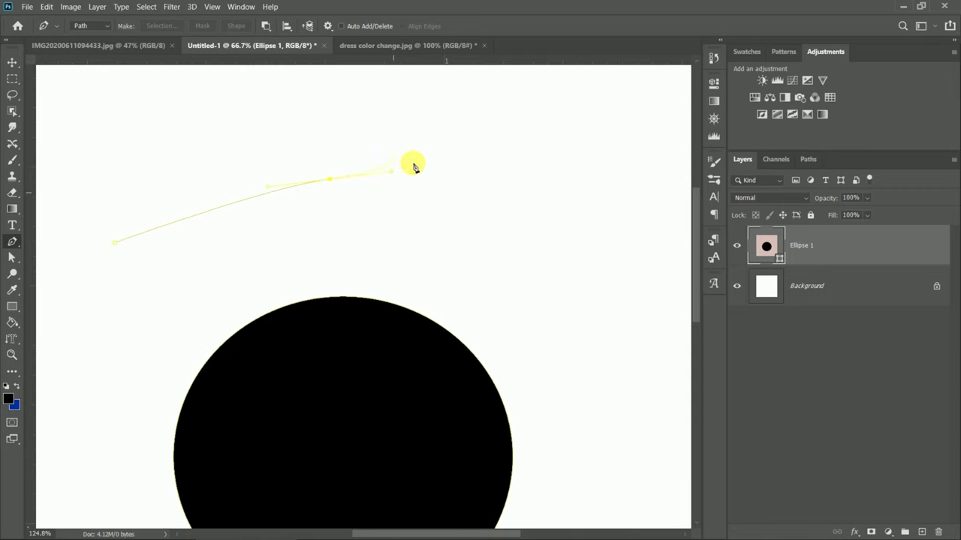
pyautogui.click(328, 25)
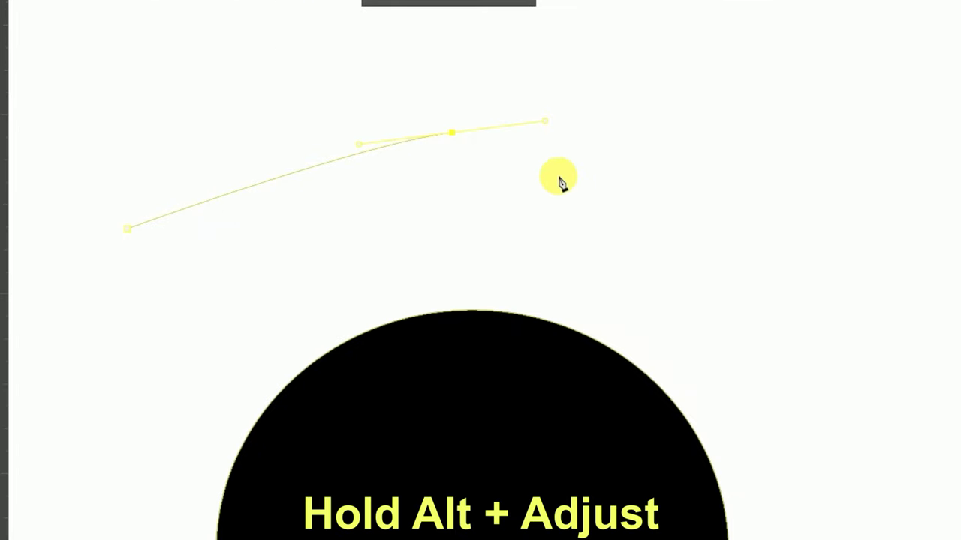
pyautogui.moveTo(551, 132)
pyautogui.mouseDown()
pyautogui.moveTo(463, 196)
pyautogui.moveTo(495, 139)
pyautogui.moveTo(541, 136)
pyautogui.mouseUp()
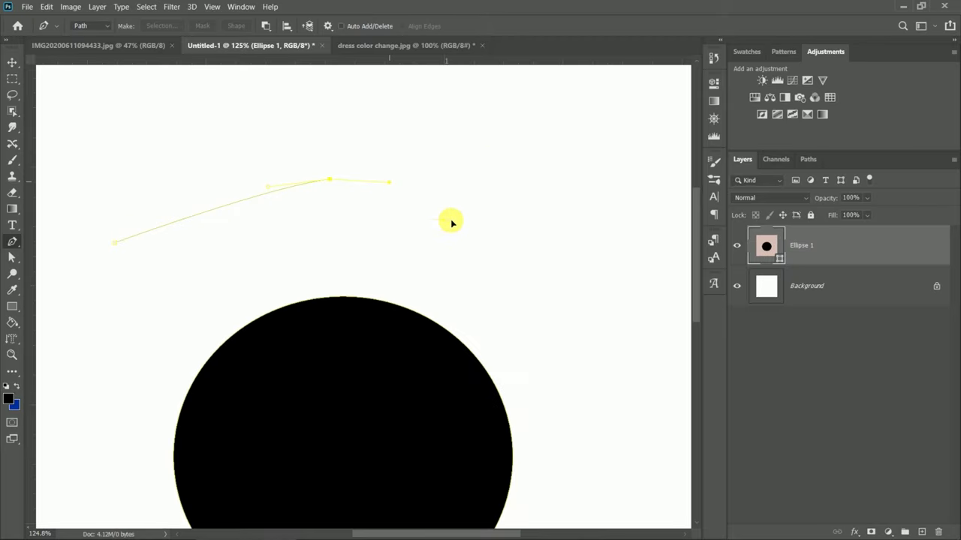
pyautogui.moveTo(462, 246); pyautogui.dragTo(501, 283)
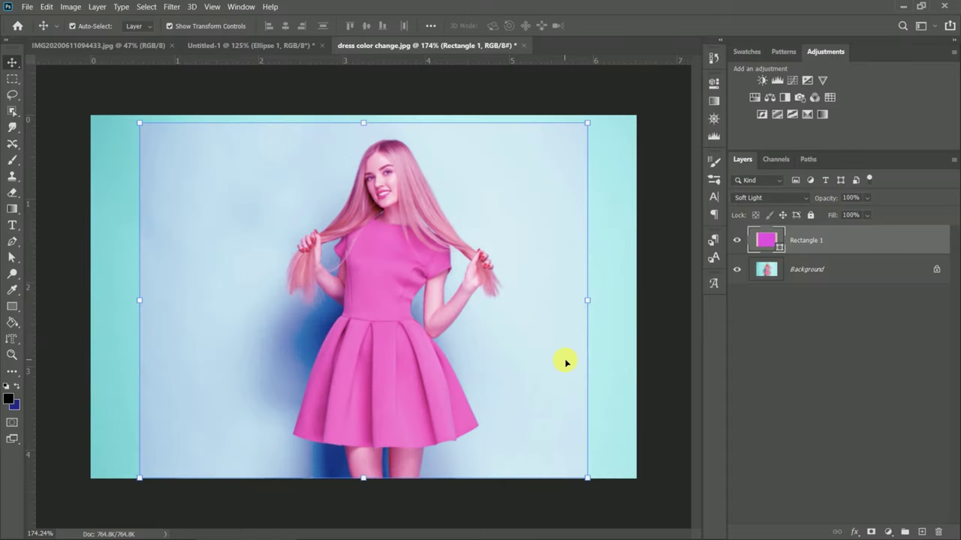
# Duplicate the Background layer into eight copies and select all the copies together.
pyautogui.click(786, 275)
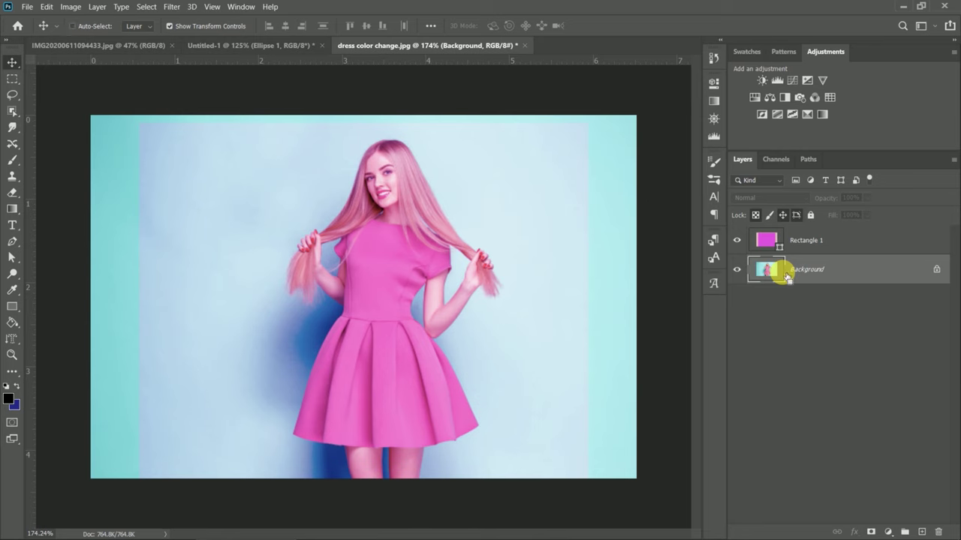
pyautogui.hotkey('ctrl', 'j')
pyautogui.hotkey('ctrl', 'j')
pyautogui.hotkey('ctrl', 'j')
pyautogui.hotkey('ctrl', 'j')
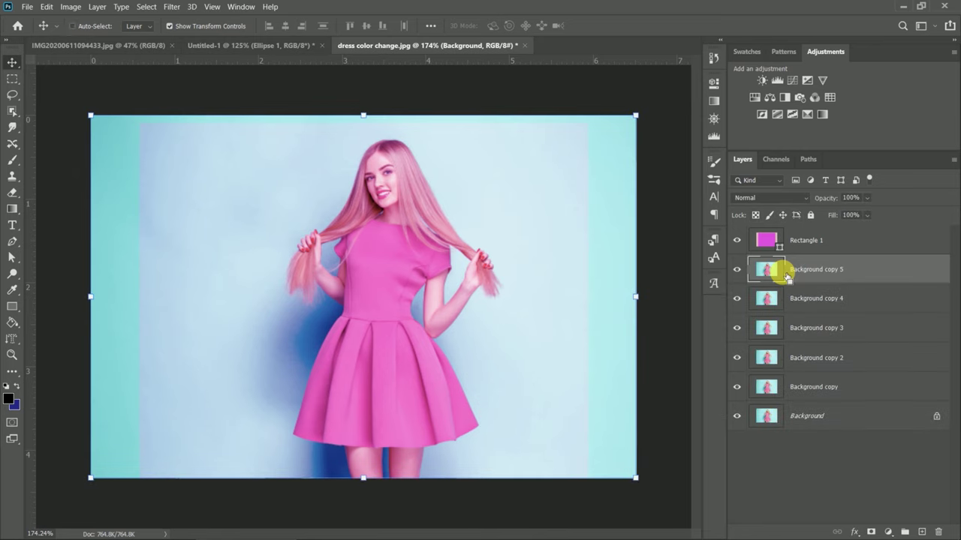
pyautogui.hotkey('ctrl', 'j')
pyautogui.hotkey('ctrl', 'j')
pyautogui.hotkey('ctrl', 'j')
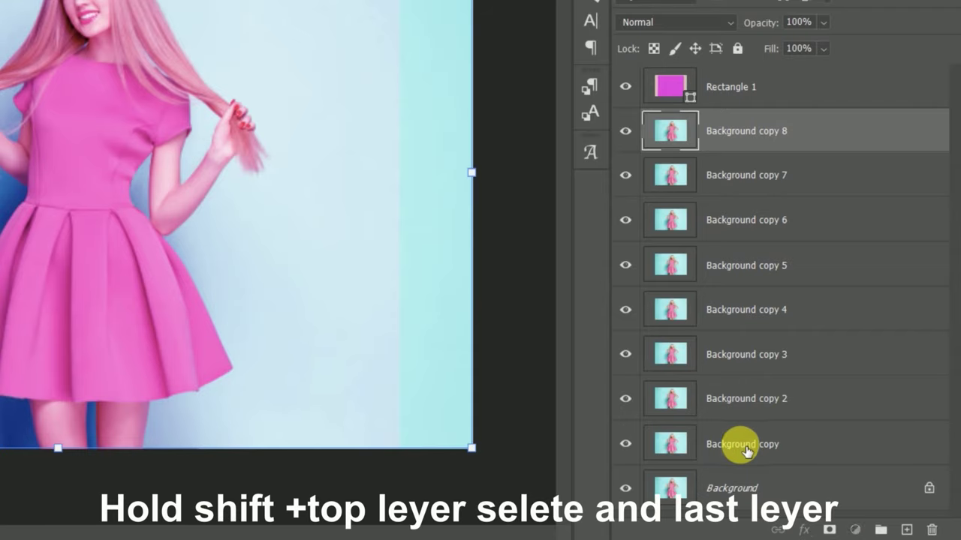
pyautogui.keyDown('shift'); pyautogui.click(747, 450); pyautogui.keyUp('shift')
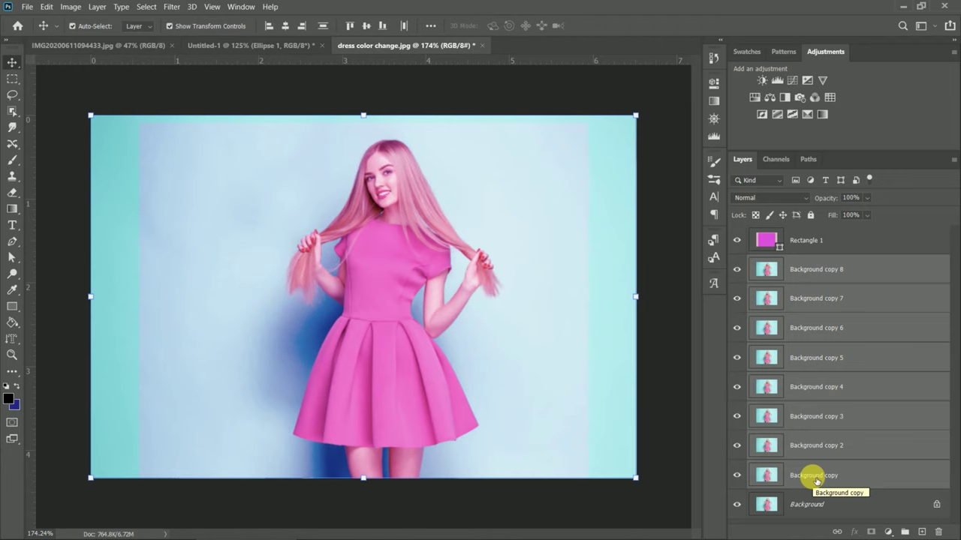
# Group the copies into Group 1, ungroup them, then merge them into Background copy 8.
pyautogui.hotkey('ctrl', 'g')
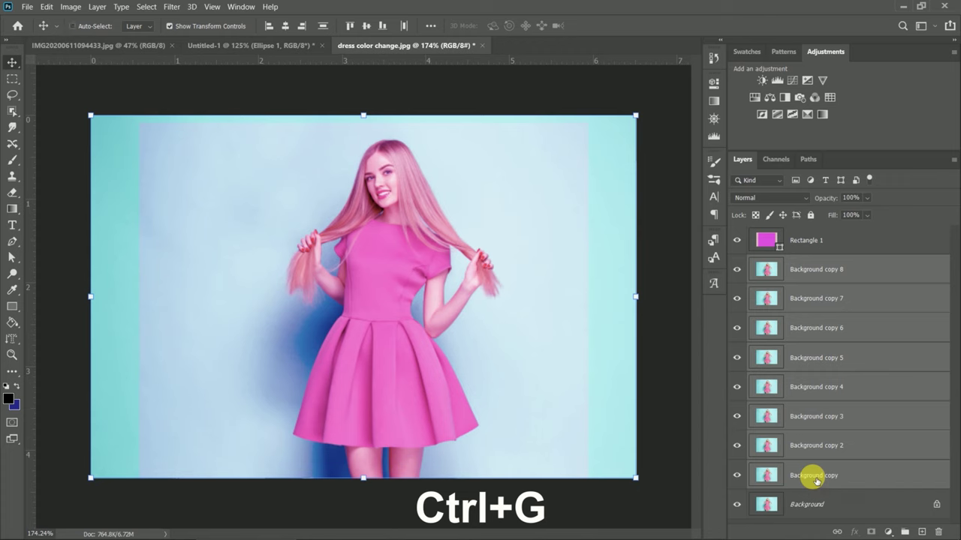
pyautogui.hotkey('ctrl', 'g')
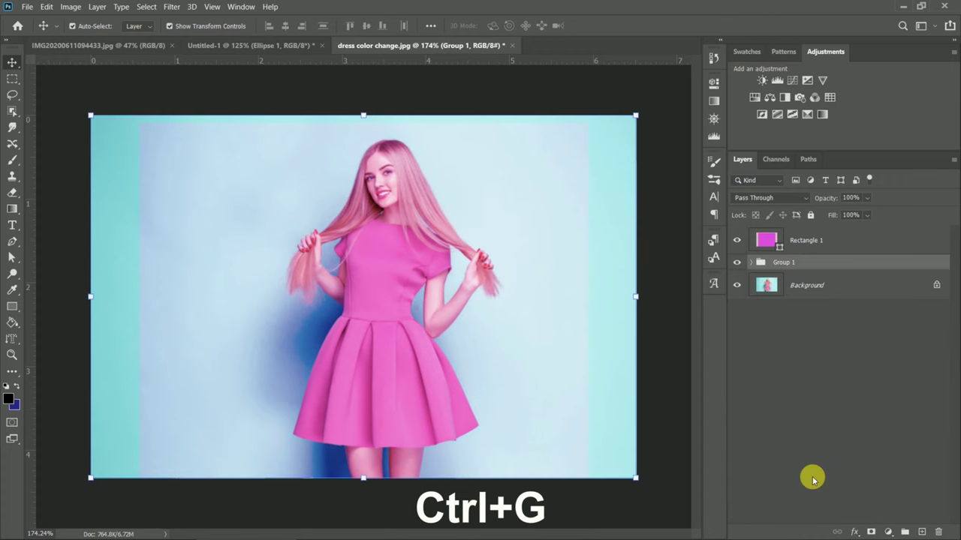
pyautogui.click(751, 263)
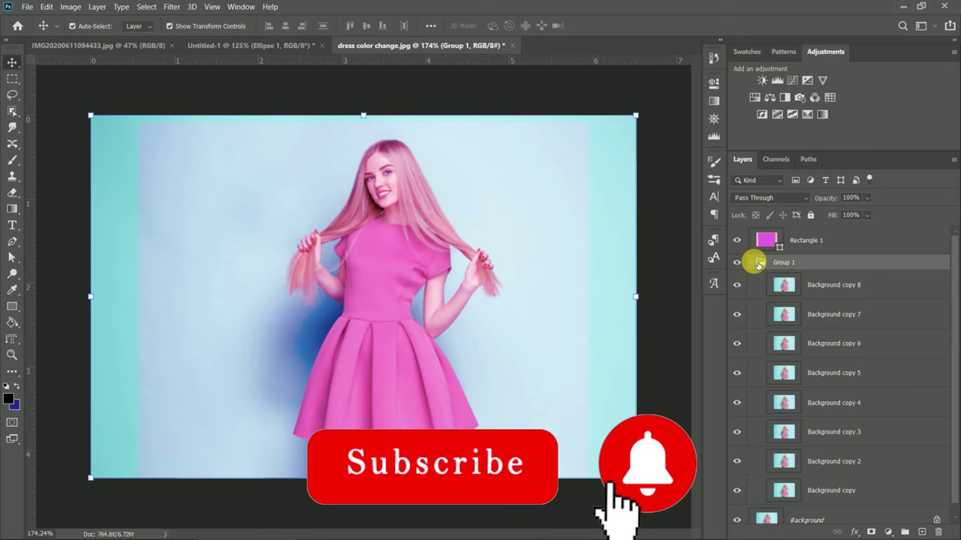
pyautogui.click(758, 264)
pyautogui.hotkey('ctrl', 'shift', 'g')
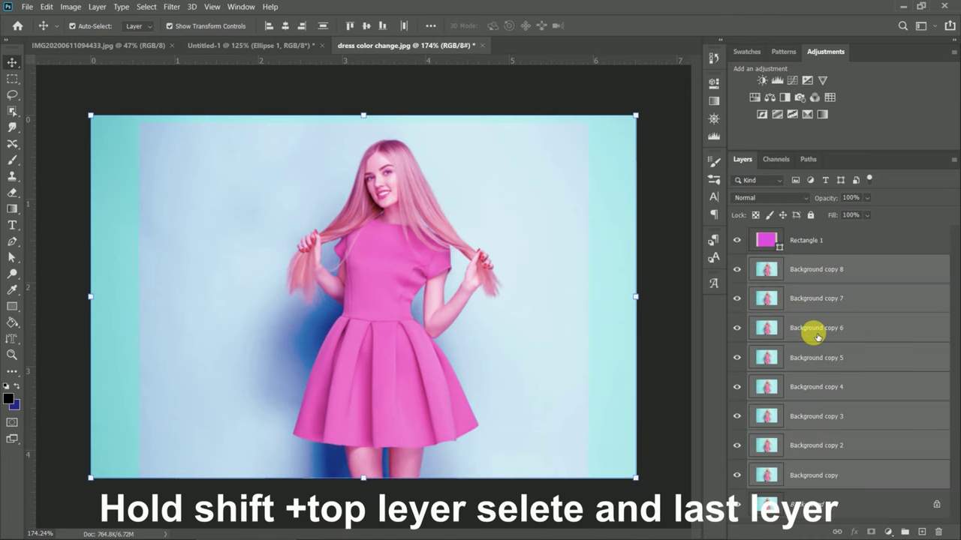
pyautogui.press('ctrl')
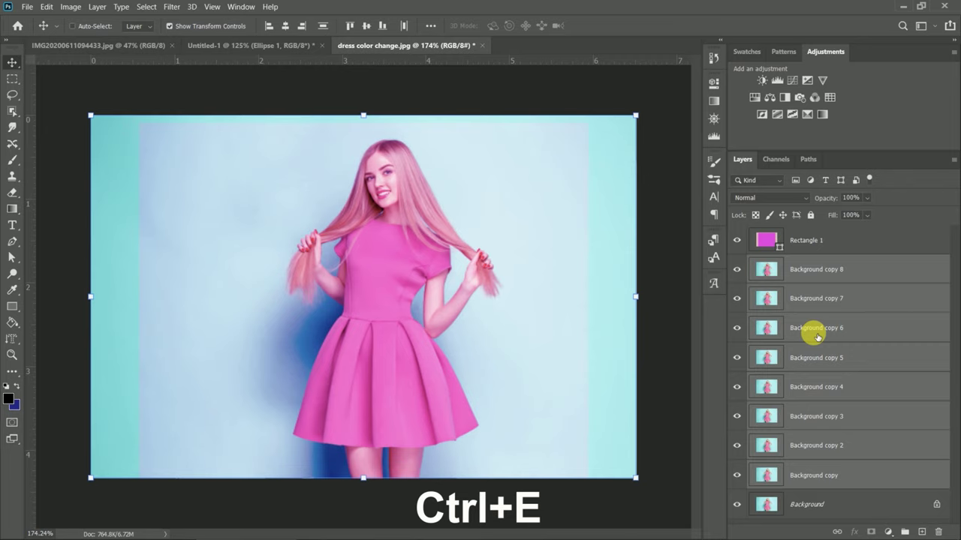
pyautogui.hotkey('ctrl', 'e')
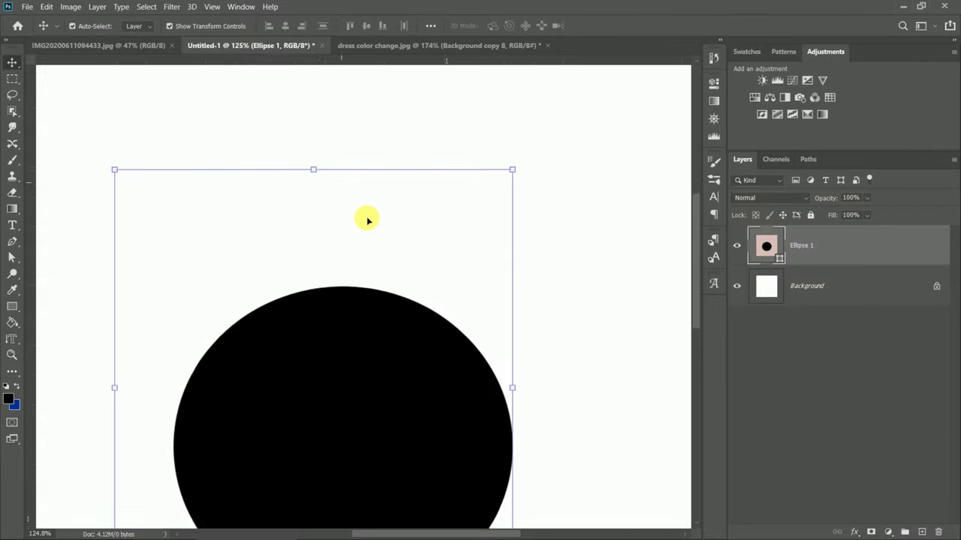
# Zoom out on the Untitled-1 black circle and bring up the Edit menu.
pyautogui.scroll(-1, 367, 219)
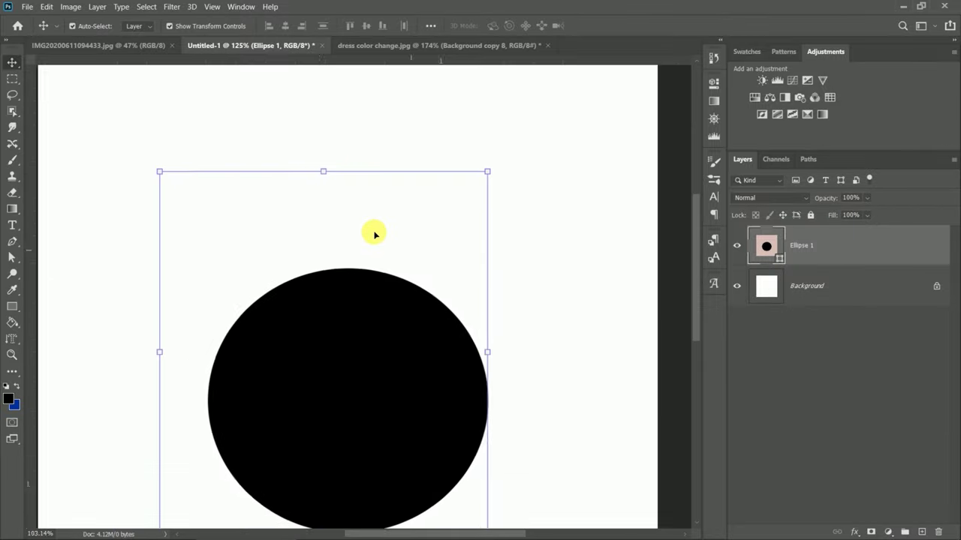
pyautogui.scroll(-1, 367, 220)
pyautogui.scroll(-1, 368, 220)
pyautogui.scroll(-1, 368, 220)
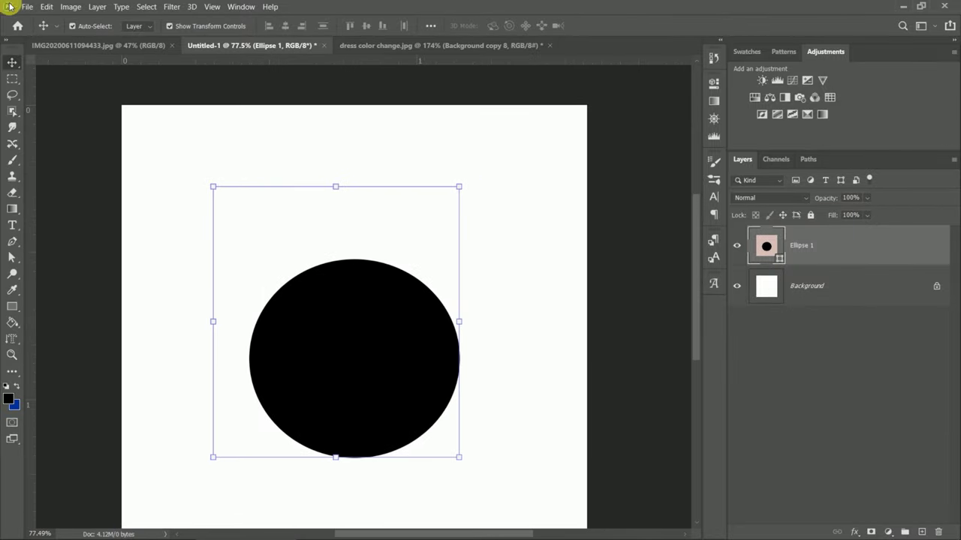
pyautogui.click(45, 7)
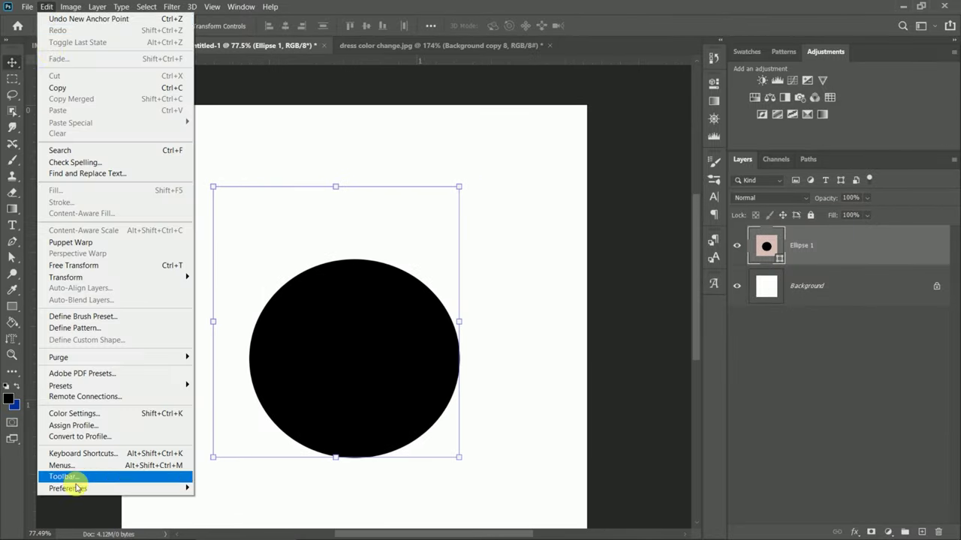
pyautogui.click(45, 7)
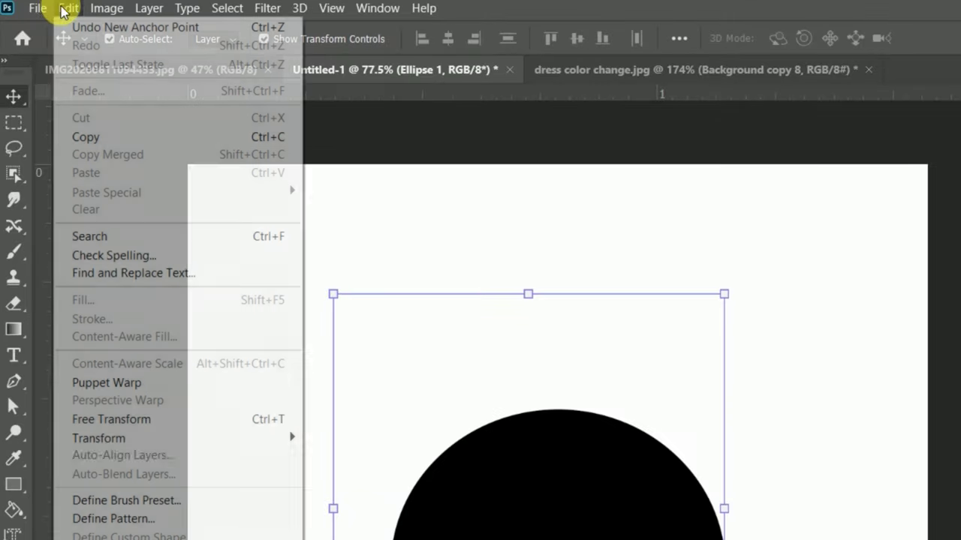
# Open Keyboard Shortcuts and browse the File, Edit and Type command shortcuts.
pyautogui.click(112, 525)
pyautogui.click(164, 182)
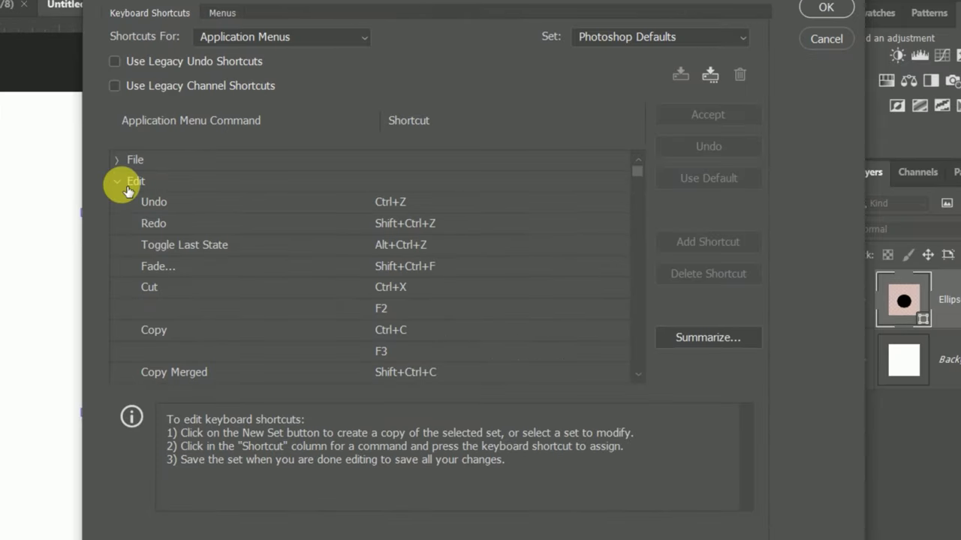
pyautogui.click(117, 161)
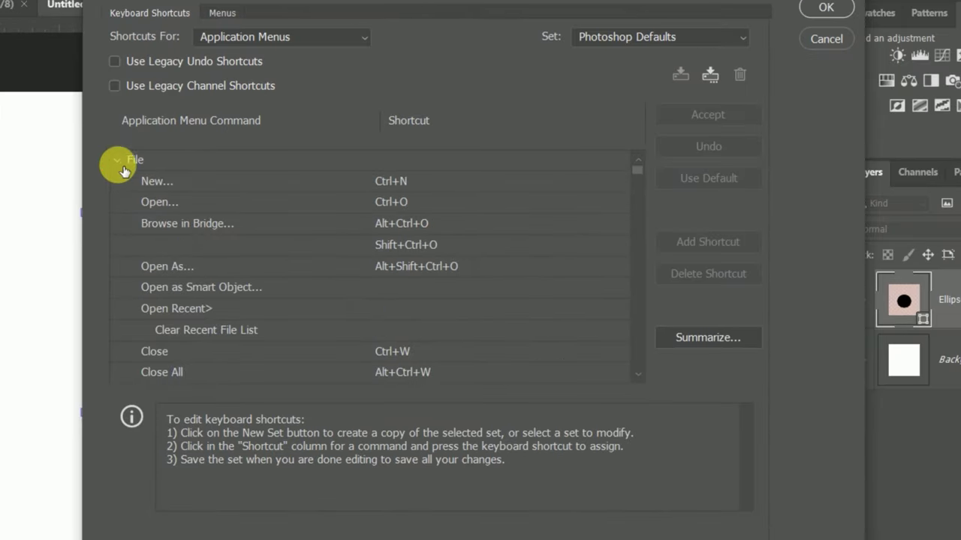
pyautogui.click(116, 160)
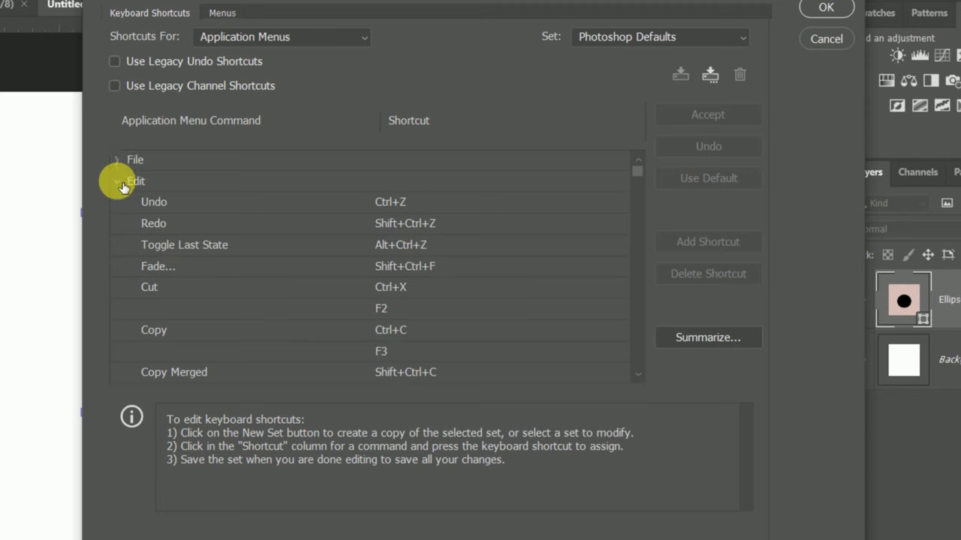
pyautogui.click(117, 180)
pyautogui.click(117, 246)
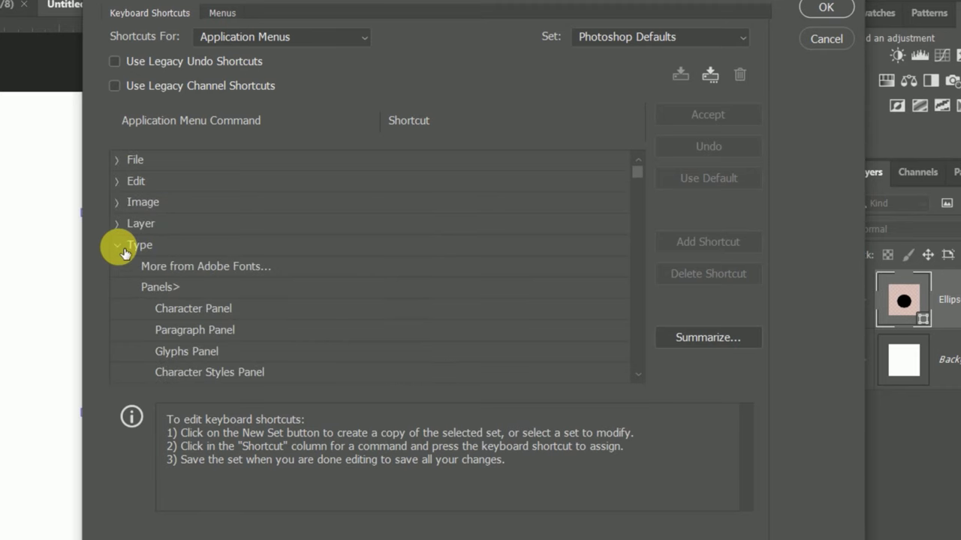
pyautogui.click(120, 248)
# Browse the Image and Filter command shortcuts, collapsing each group afterward.
pyautogui.click(124, 204)
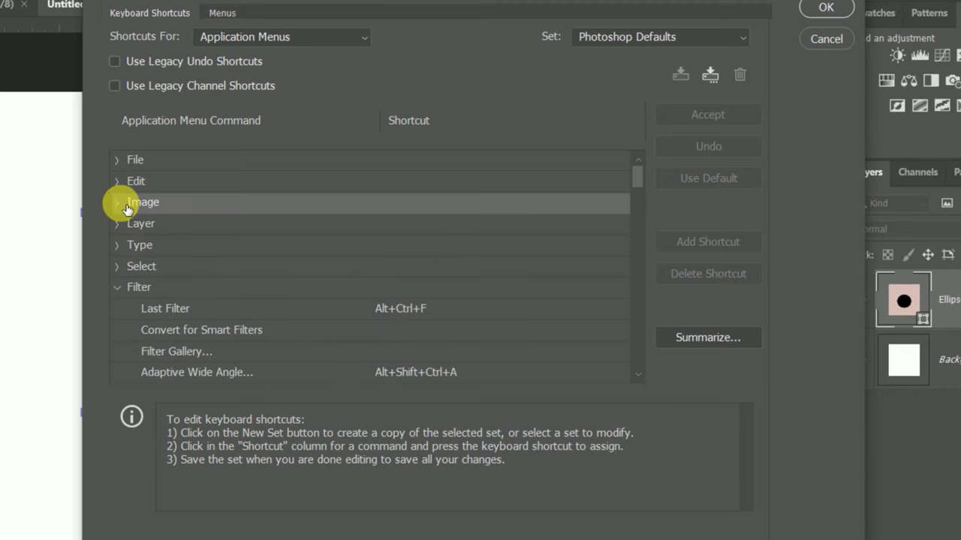
pyautogui.click(126, 207)
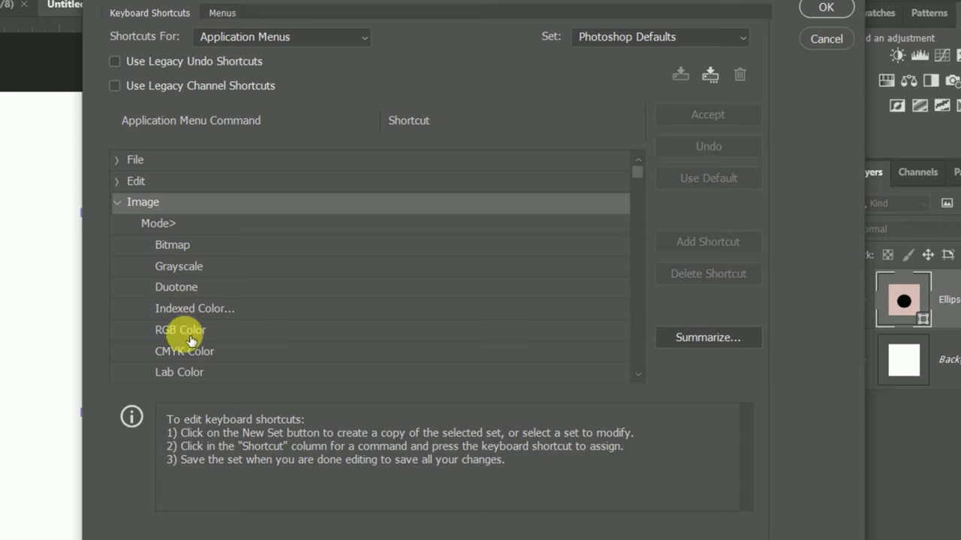
pyautogui.click(118, 204)
pyautogui.scroll(-2, 252, 317)
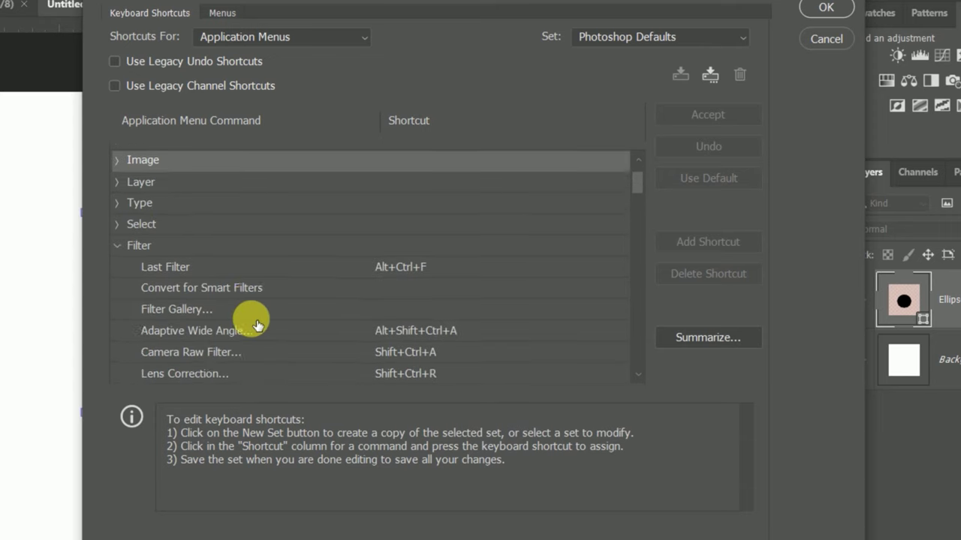
pyautogui.scroll(-2, 253, 317)
pyautogui.scroll(-1, 256, 323)
pyautogui.scroll(1, 112, 215)
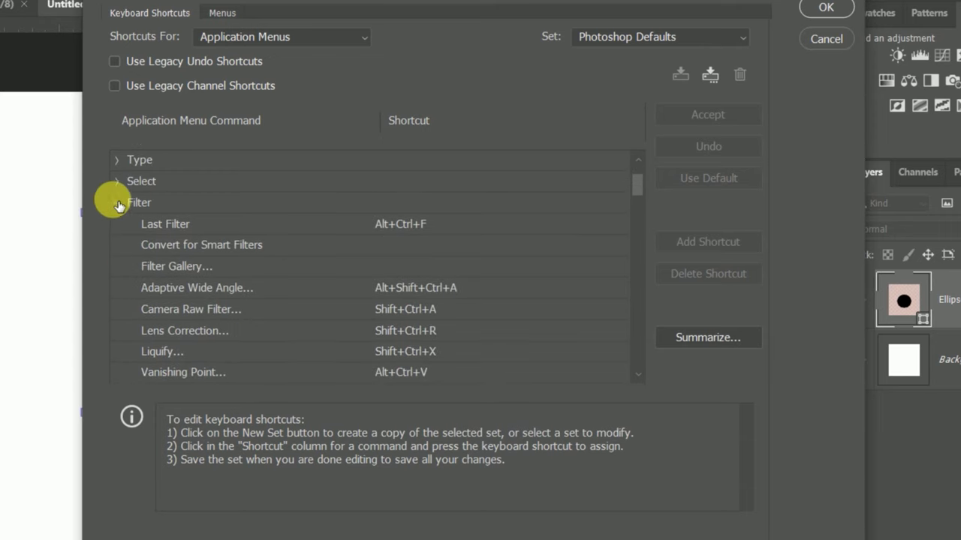
pyautogui.click(113, 200)
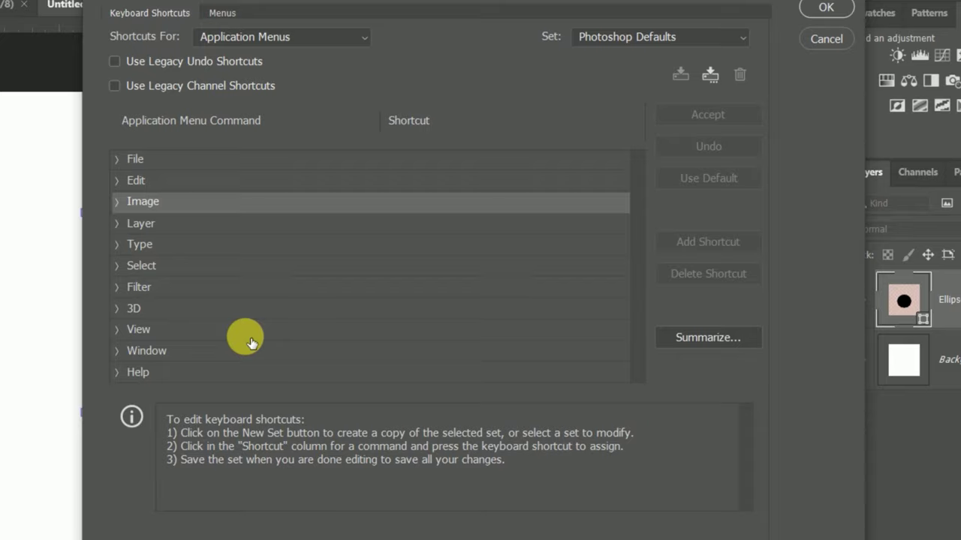